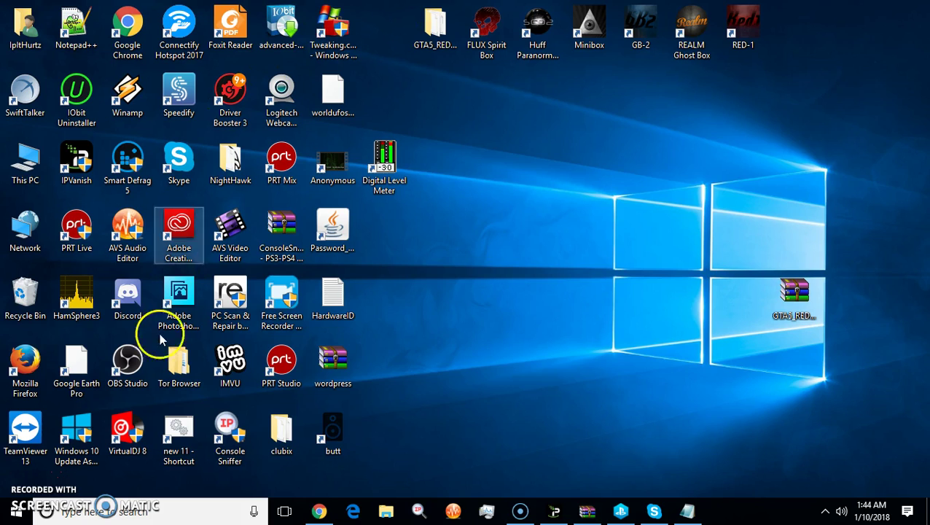
# - Bring the Chrome window showing the YouTube upload page back to the front
pyautogui.moveTo(590, 510)
pyautogui.click(619, 432)
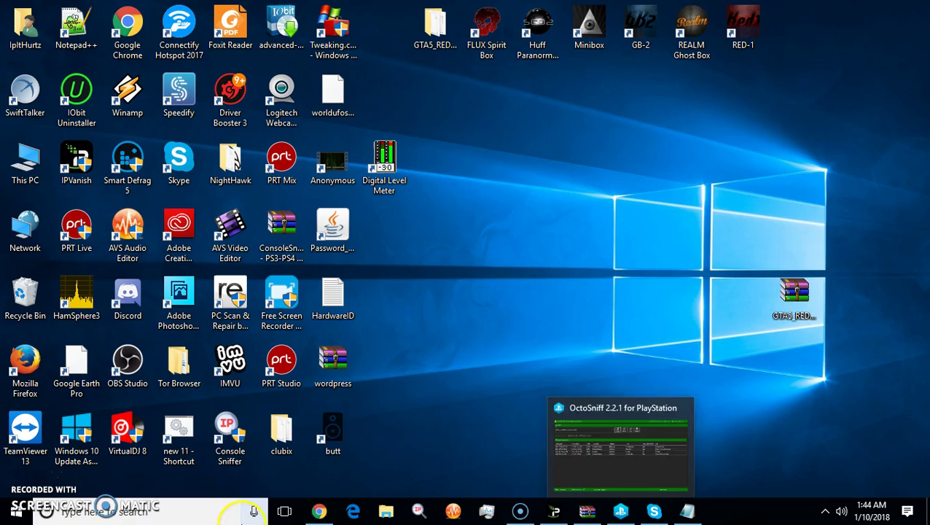
pyautogui.moveTo(325, 512)
pyautogui.click(357, 466)
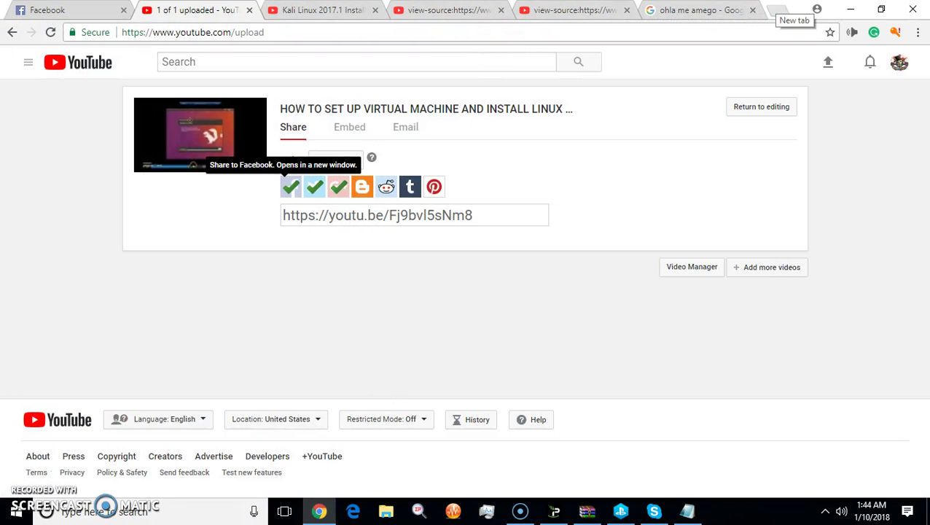
# - Search Google in a new tab for 'fake microaoft virus alert'
pyautogui.click(780, 12)
pyautogui.write('fa')
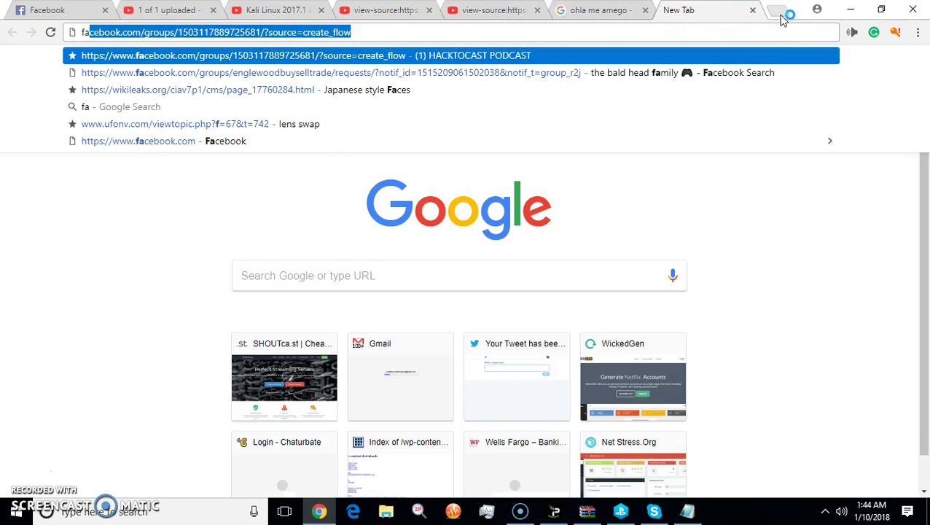
pyautogui.write('ke mi')
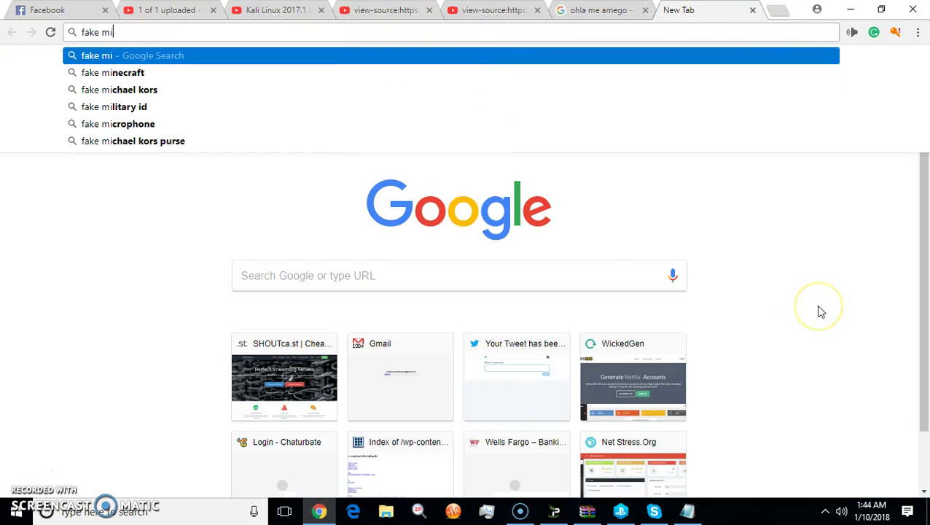
pyautogui.write('croaof')
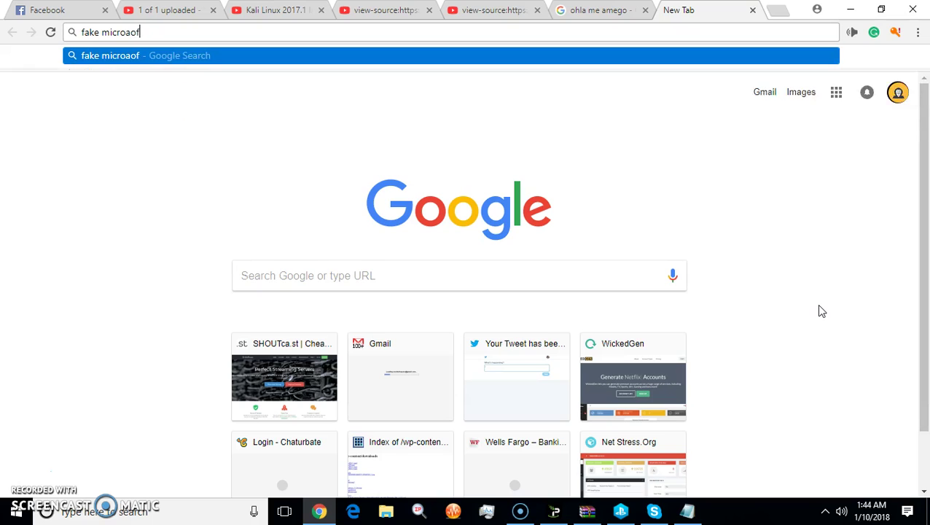
pyautogui.write('t virus ')
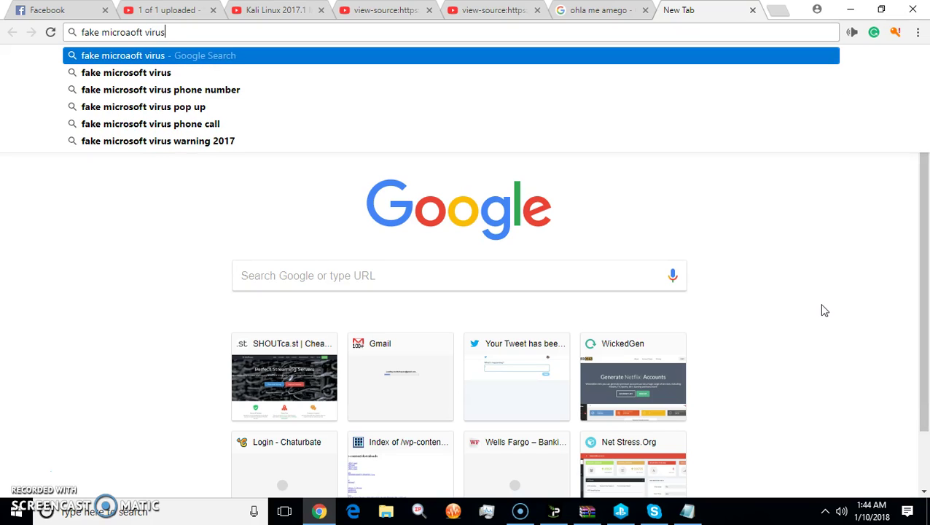
pyautogui.write('alert')
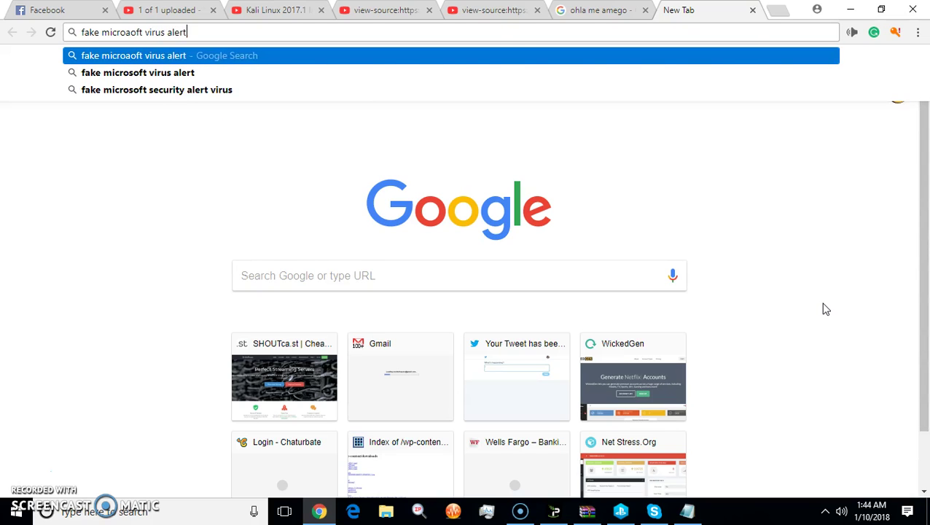
pyautogui.press('Return')
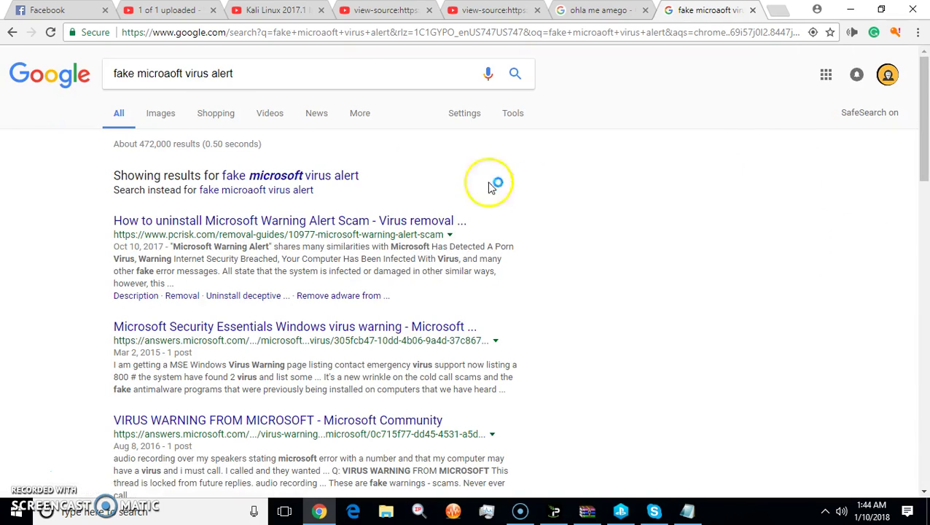
# - Open the pcrisk.com Microsoft Warning Alert Scam guide, skim it, then minimize Chrome
pyautogui.click(295, 220)
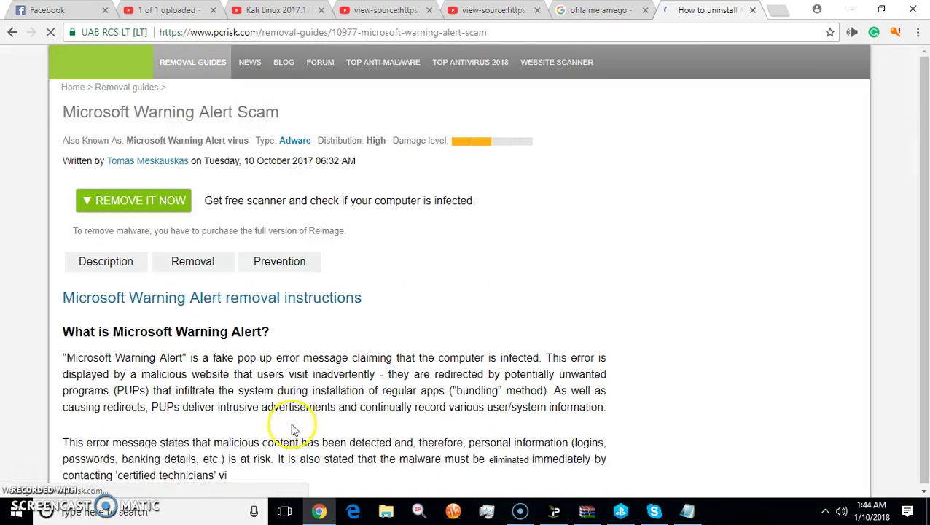
pyautogui.scroll(-6, 301, 382)
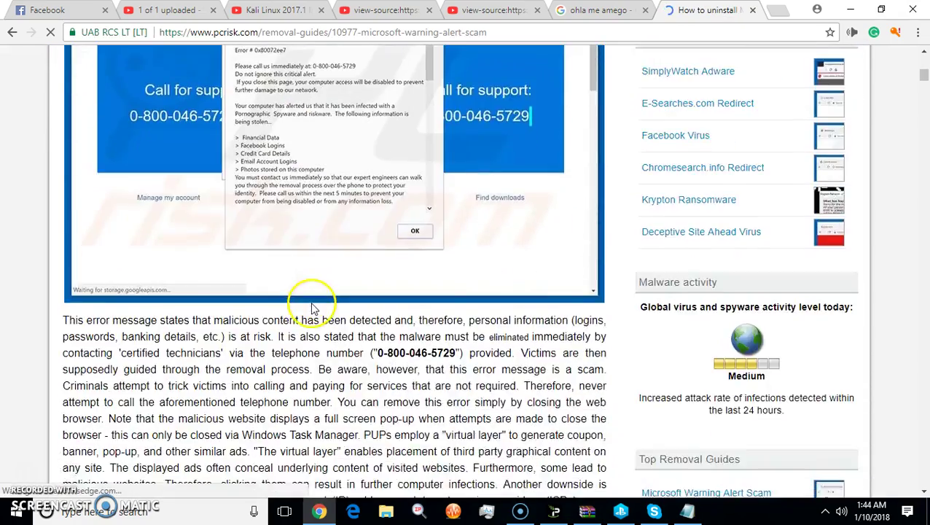
pyautogui.scroll(2, 310, 305)
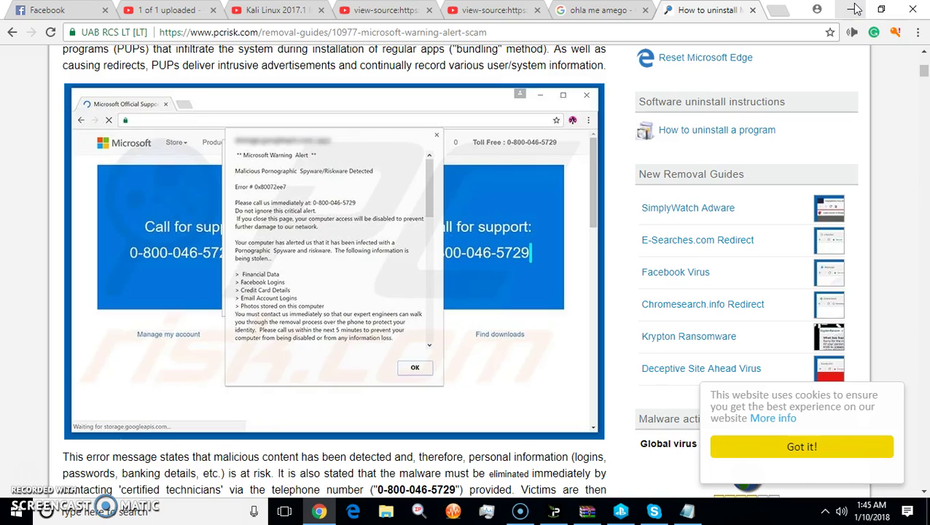
pyautogui.click(854, 8)
pyautogui.click(857, 8)
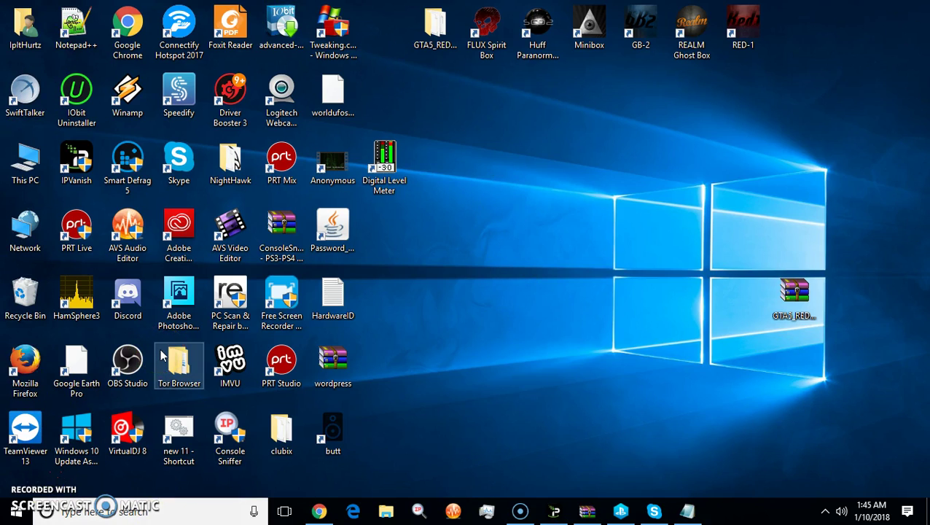
# - Launch Command Prompt from a 'cmd' search and run tree on the user folder
pyautogui.click(191, 512)
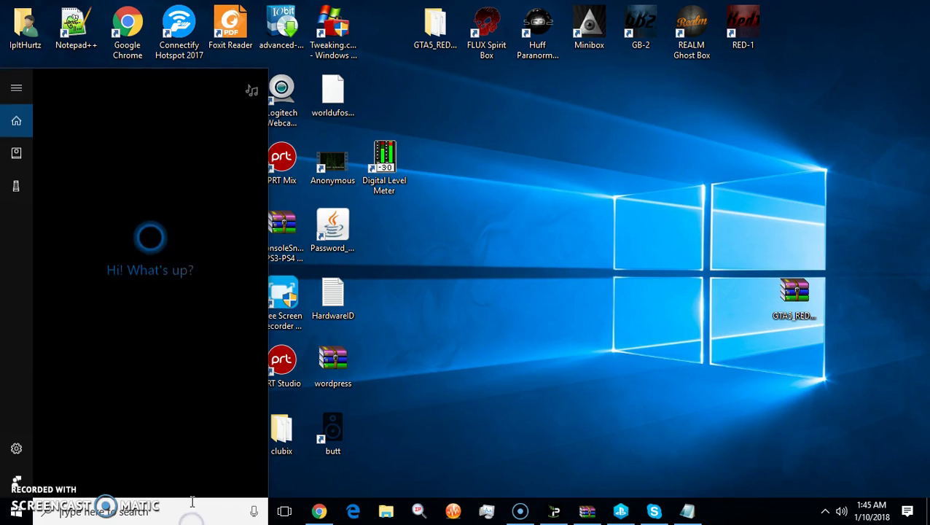
pyautogui.write('cmd')
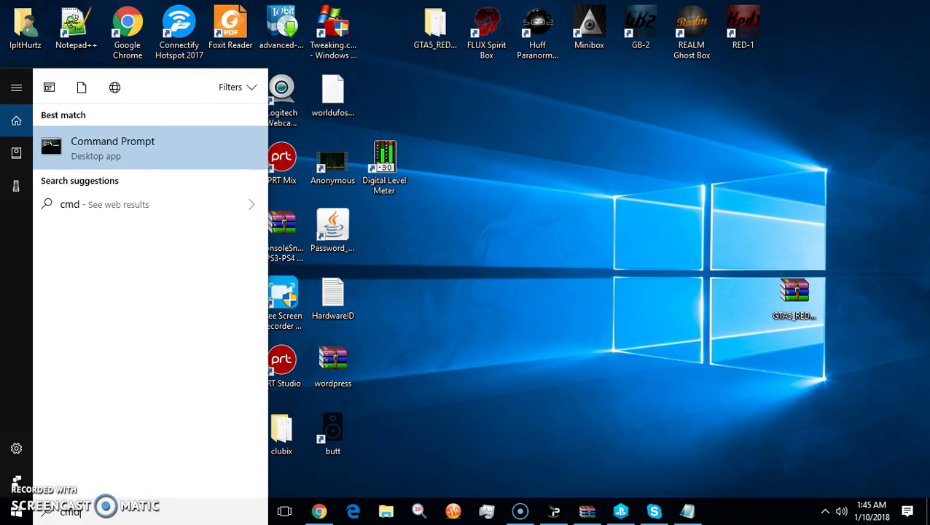
pyautogui.click(49, 127)
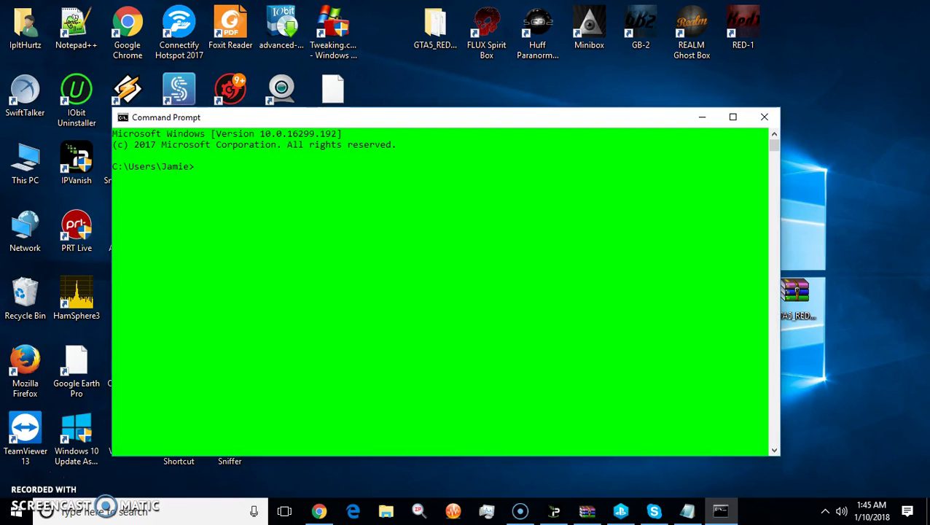
pyautogui.write('tree')
pyautogui.press('Return')
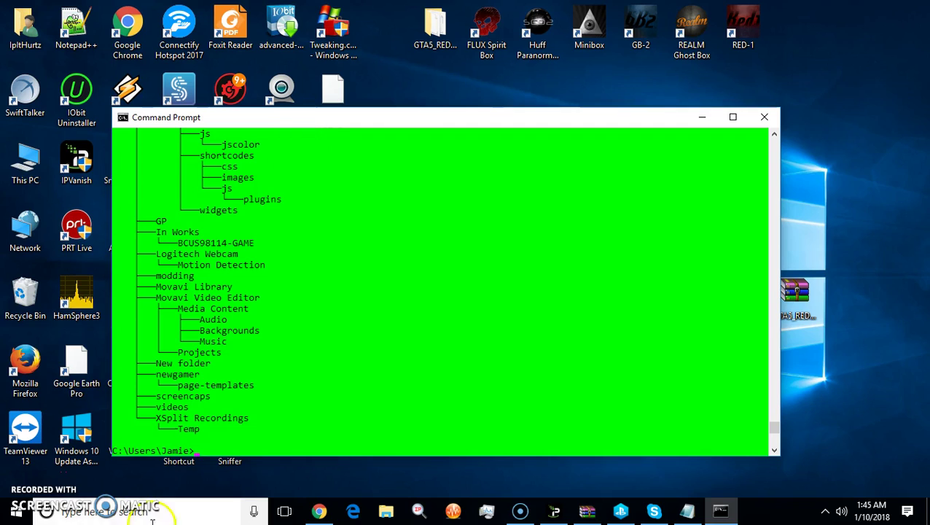
# - Find Event Viewer through the taskbar search and launch it
pyautogui.click(70, 510)
pyautogui.write('event')
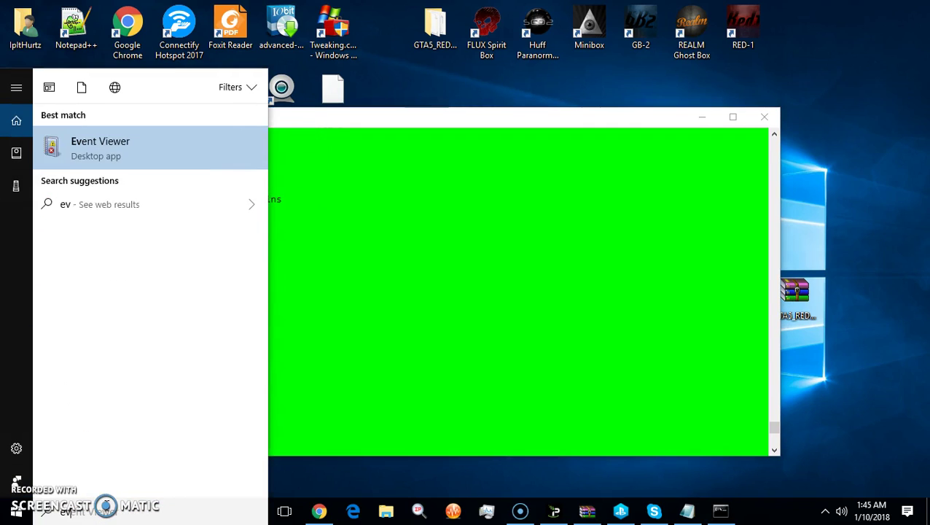
pyautogui.press('BackSpace')
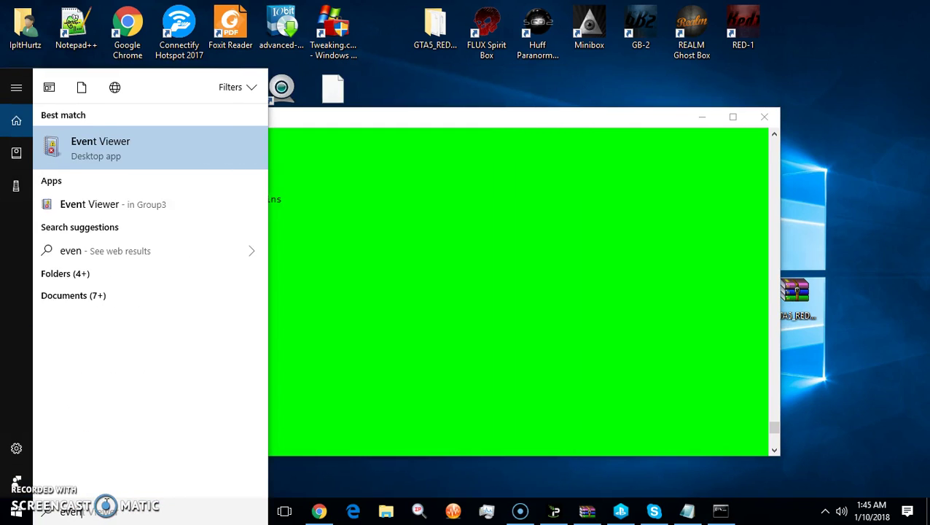
pyautogui.write('t v')
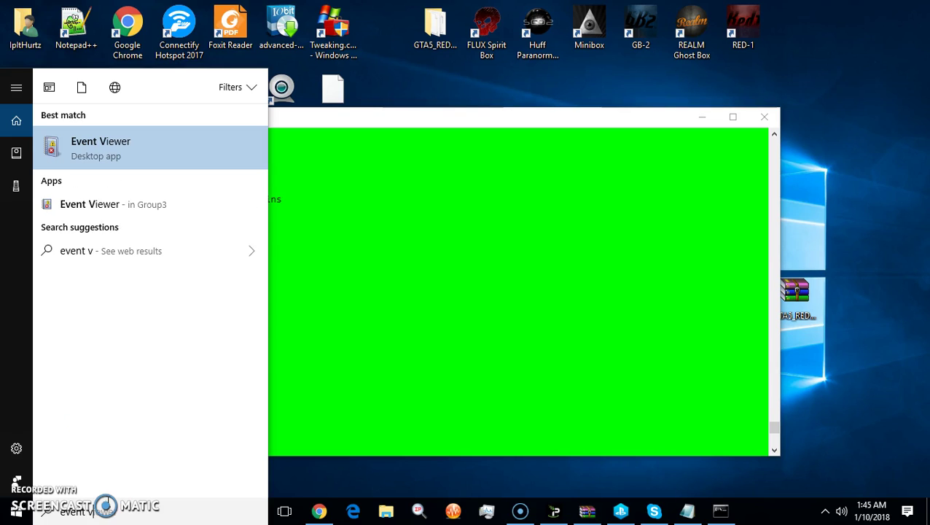
pyautogui.click(27, 149)
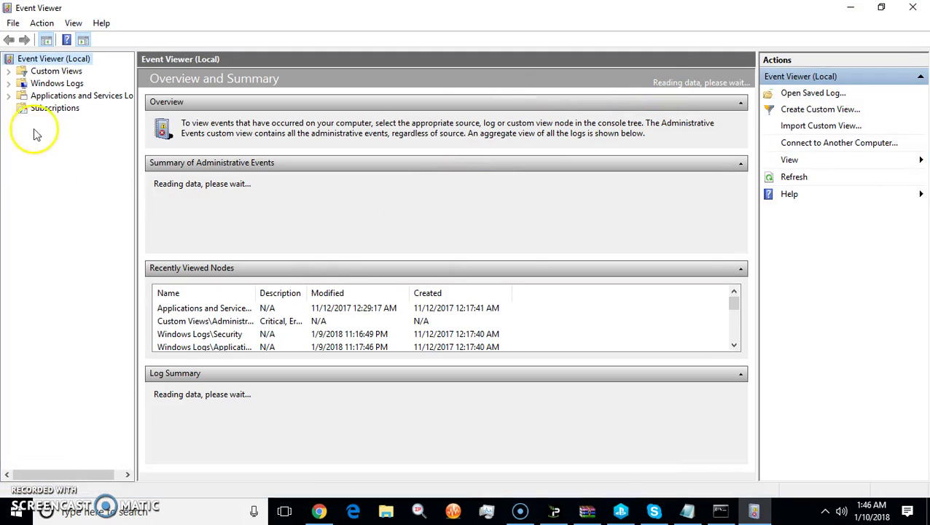
# - Expand Custom Views, view Administrative Events, then return to the Event Viewer (Local) overview
pyautogui.click(10, 71)
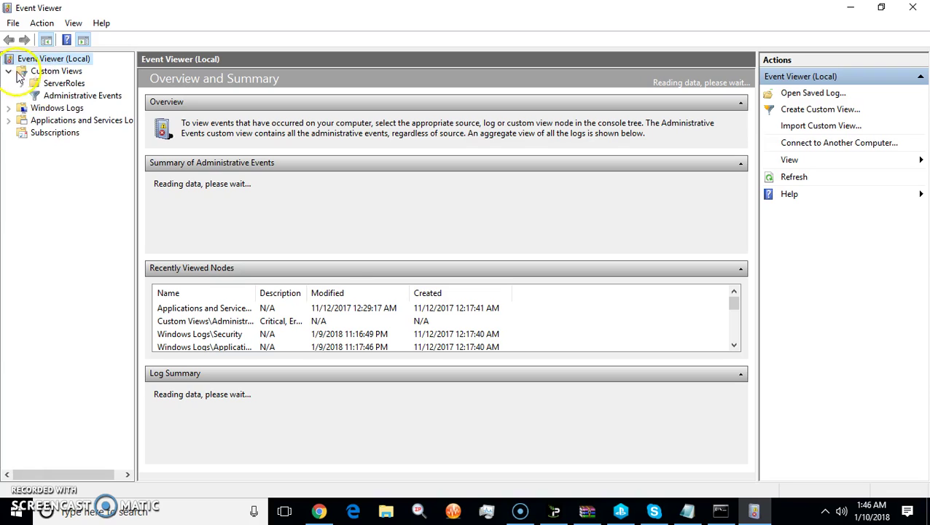
pyautogui.click(80, 99)
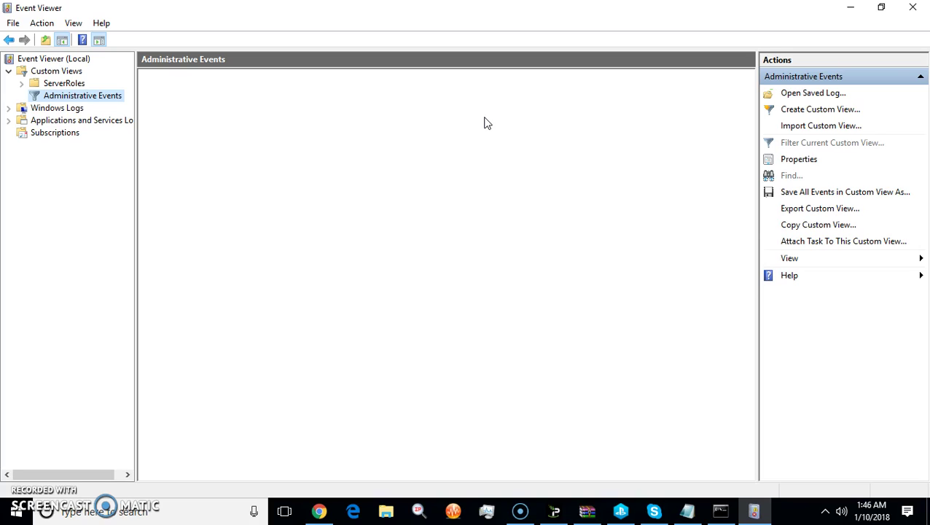
pyautogui.click(52, 73)
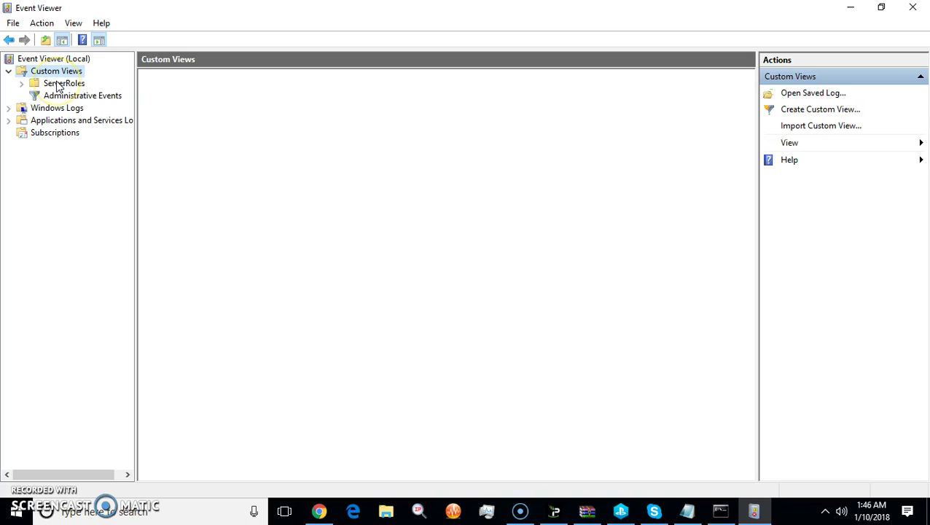
pyautogui.click(45, 59)
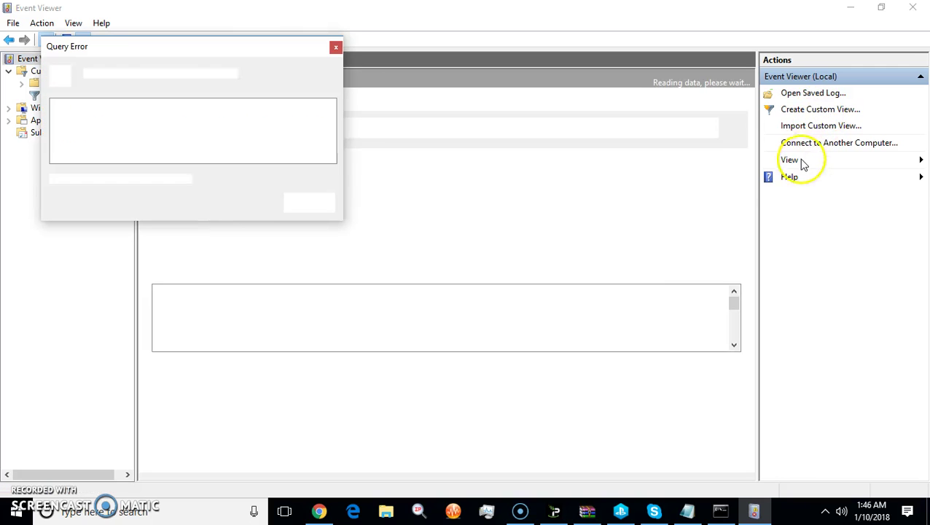
# - Dismiss the query error and scroll through the Event Viewer overview
pyautogui.click(335, 48)
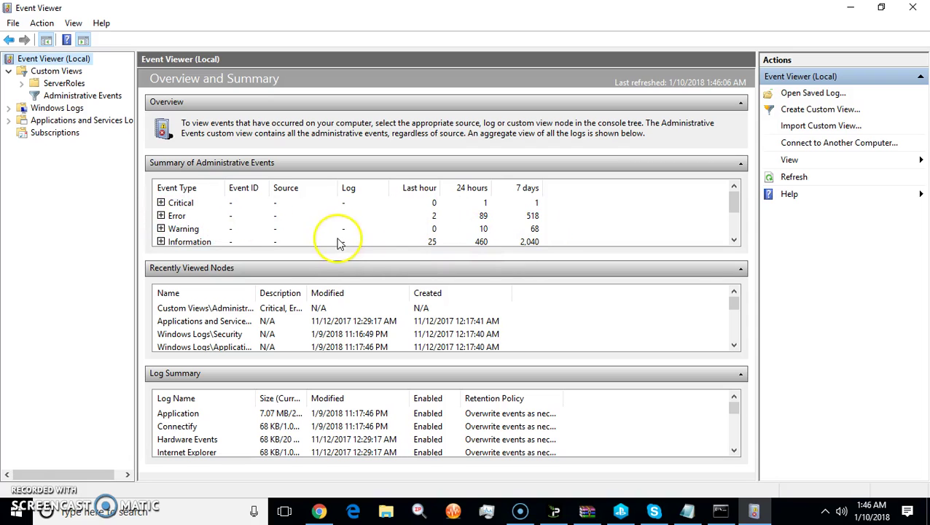
pyautogui.scroll(-1, 257, 223)
pyautogui.scroll(-1, 269, 297)
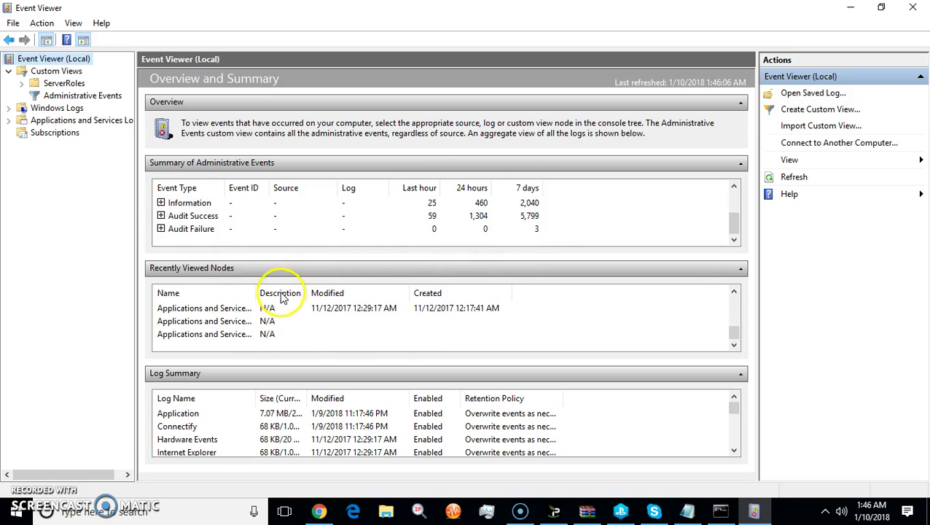
pyautogui.scroll(1, 536, 340)
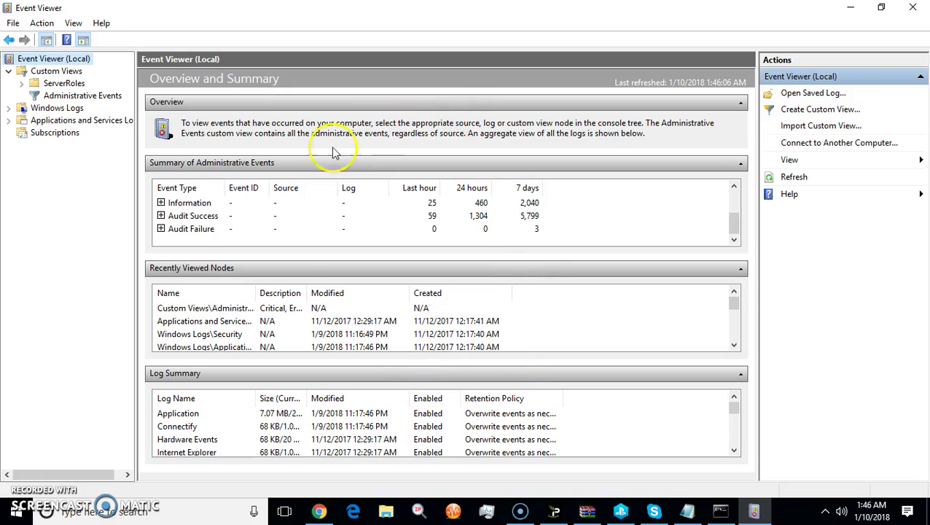
# - Load the Administrative Events view past the Query Error and enlarge its event list
pyautogui.click(71, 83)
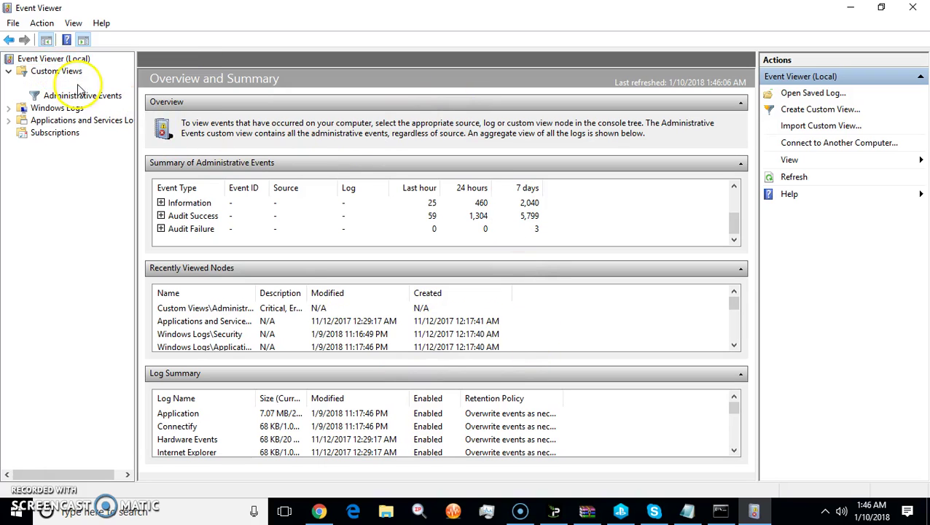
pyautogui.click(92, 101)
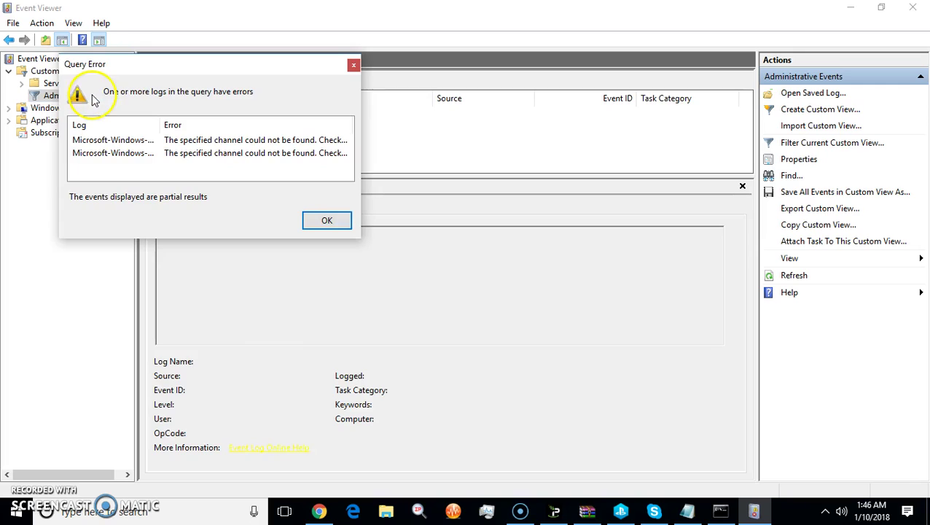
pyautogui.click(329, 221)
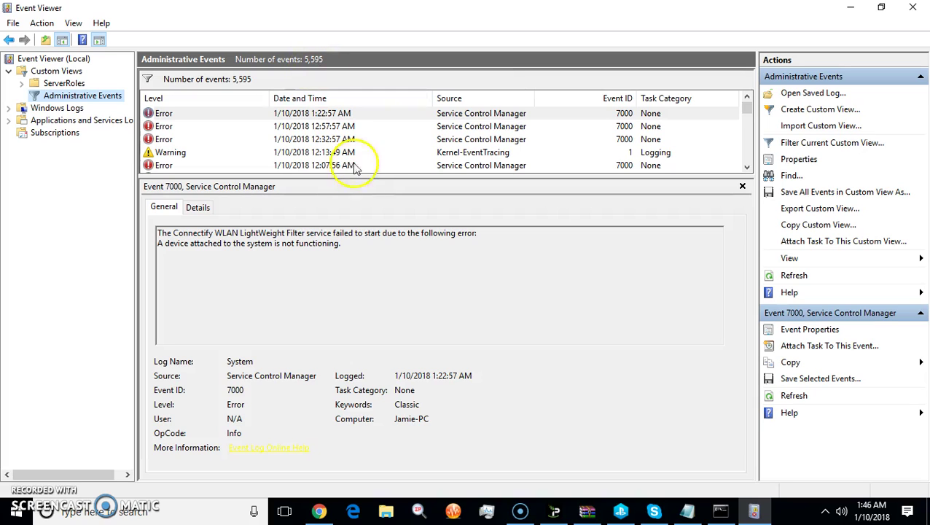
pyautogui.moveTo(369, 176); pyautogui.dragTo(367, 373)
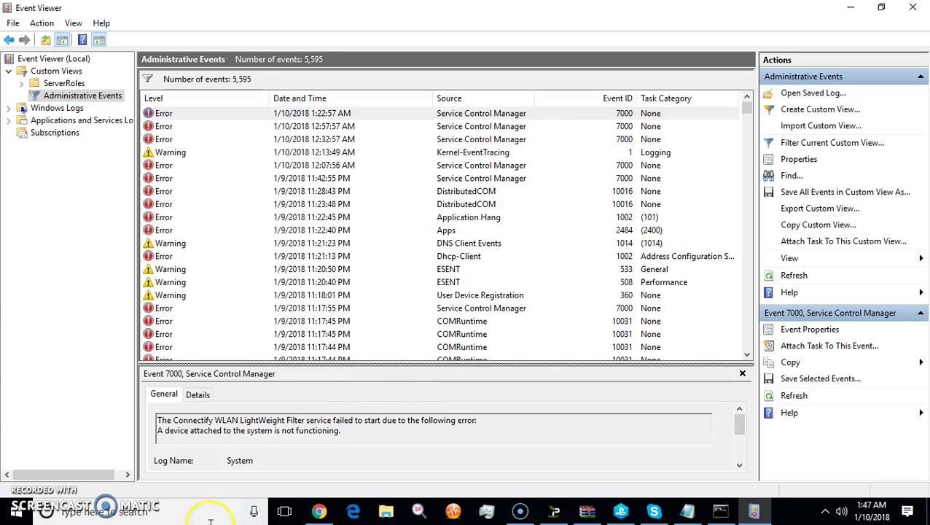
pyautogui.click(173, 520)
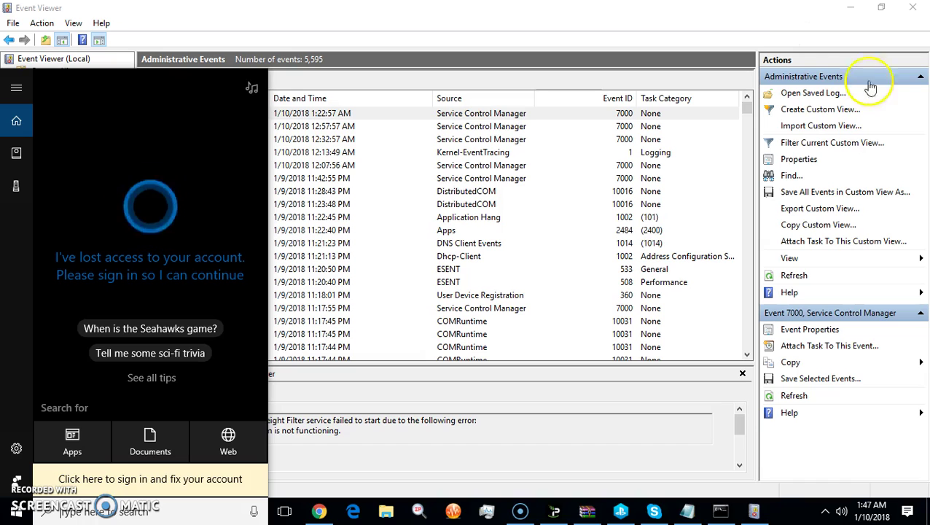
pyautogui.write('cmd')
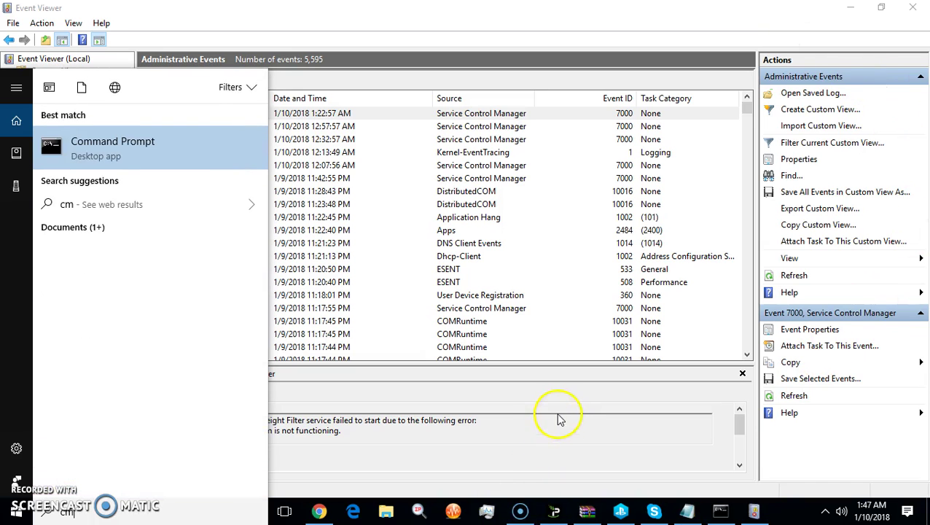
pyautogui.press('Return')
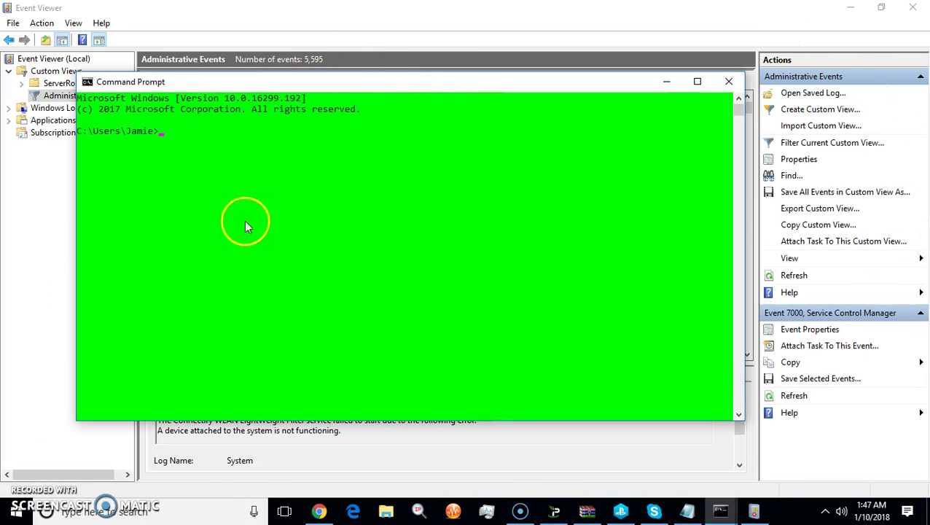
pyautogui.write('nets')
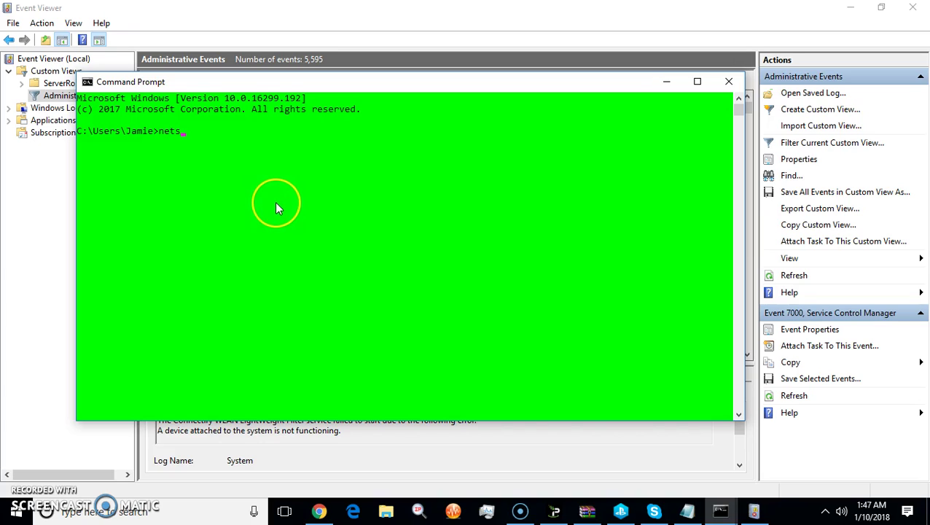
pyautogui.write('tat')
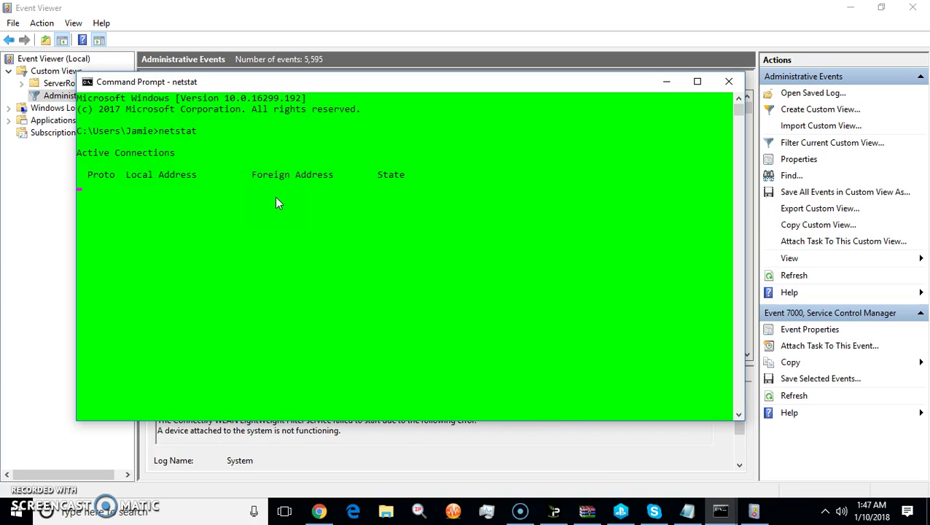
pyautogui.click(238, 152)
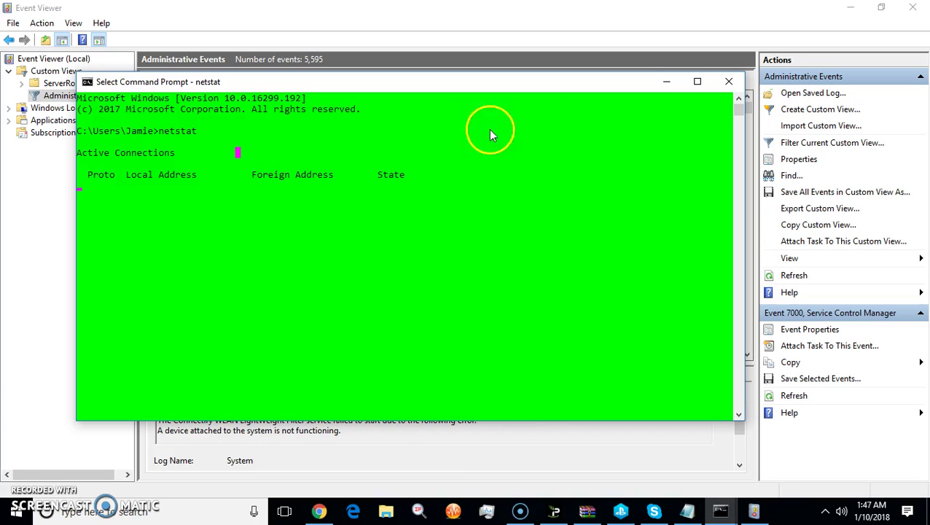
pyautogui.click(728, 81)
# - Open a new Command Prompt window and run netstat -ano
pyautogui.moveTo(688, 513)
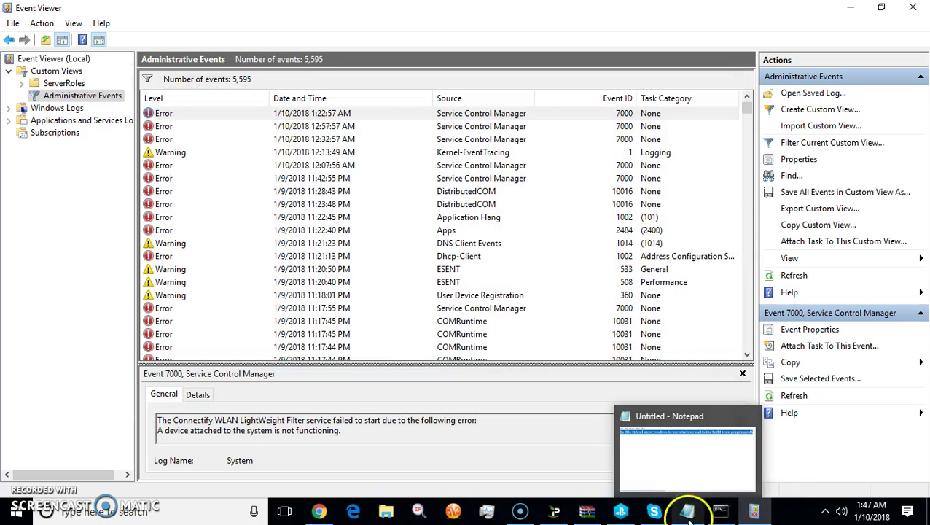
pyautogui.rightClick(720, 512)
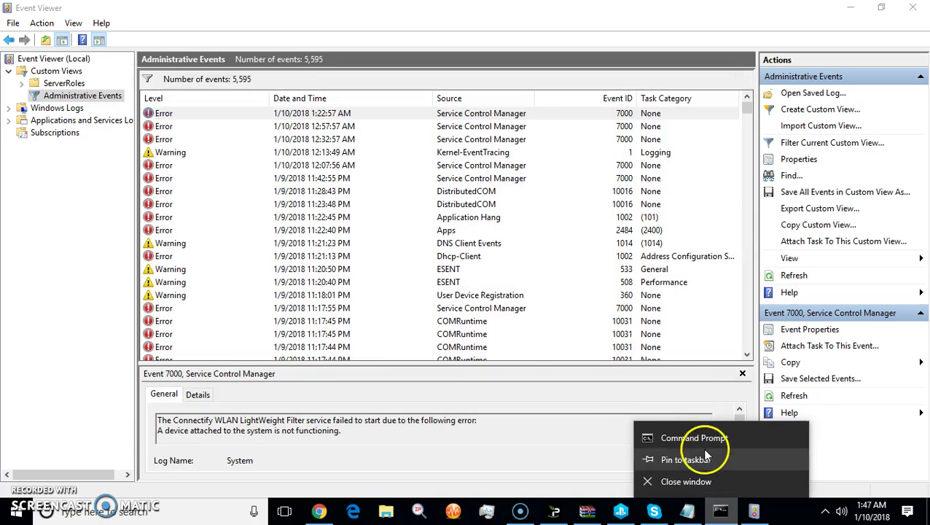
pyautogui.click(695, 438)
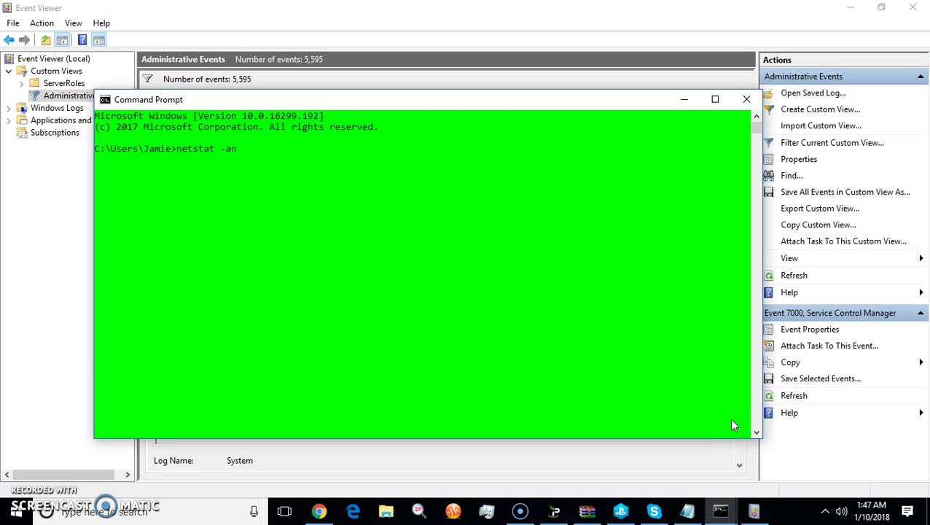
pyautogui.press('Return')
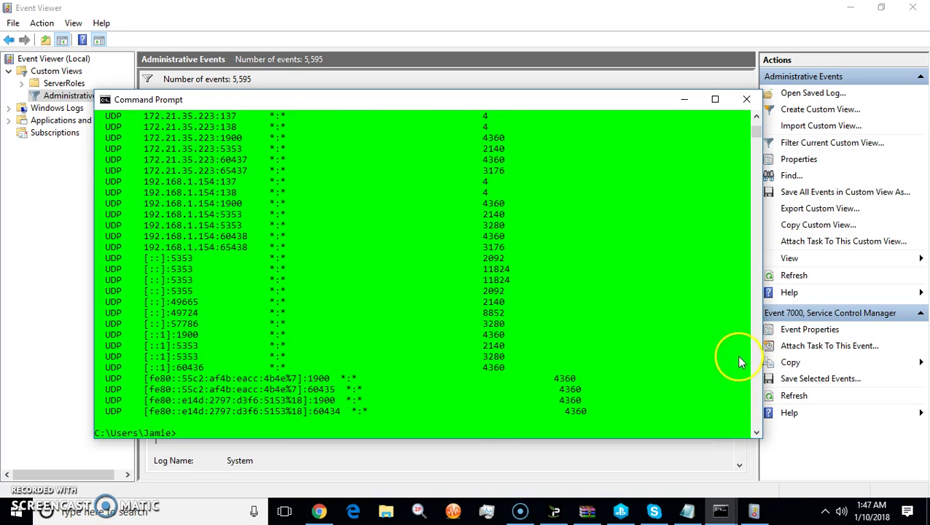
# - Scroll through the TCP and UDP connections with their states and owning PIDs
pyautogui.scroll(6, 419, 209)
pyautogui.scroll(-4, 249, 155)
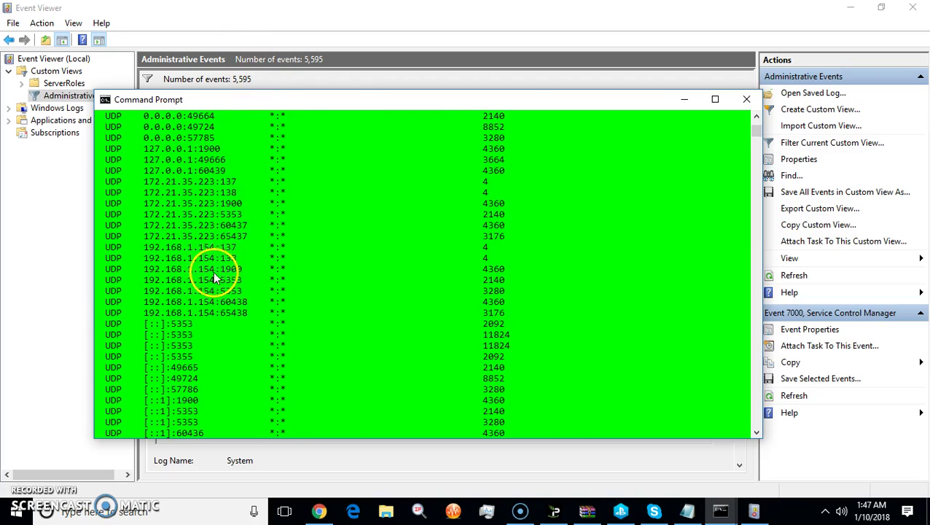
pyautogui.scroll(15, 204, 268)
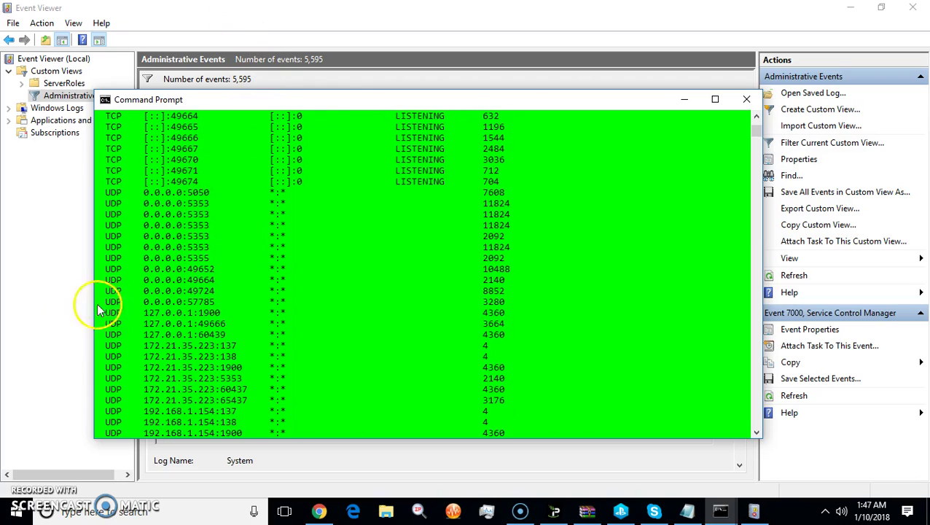
pyautogui.scroll(15, 145, 241)
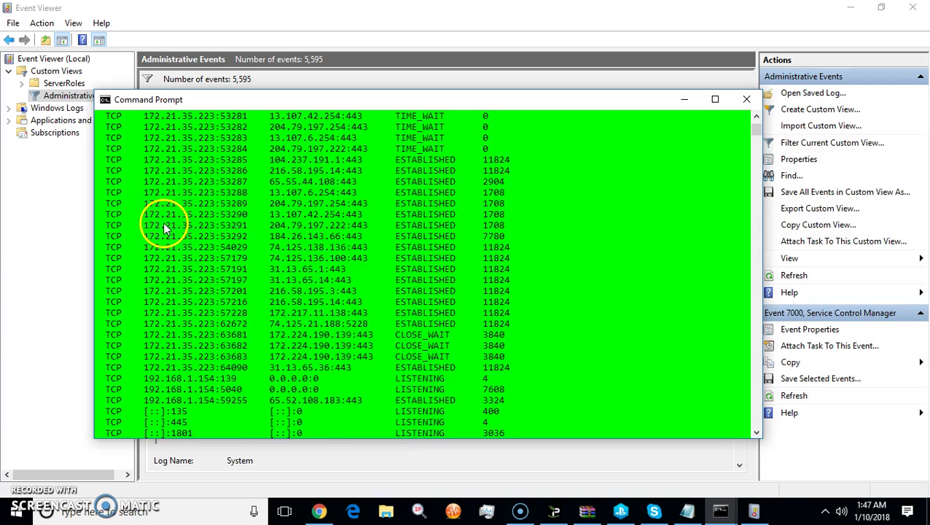
pyautogui.scroll(5, 175, 204)
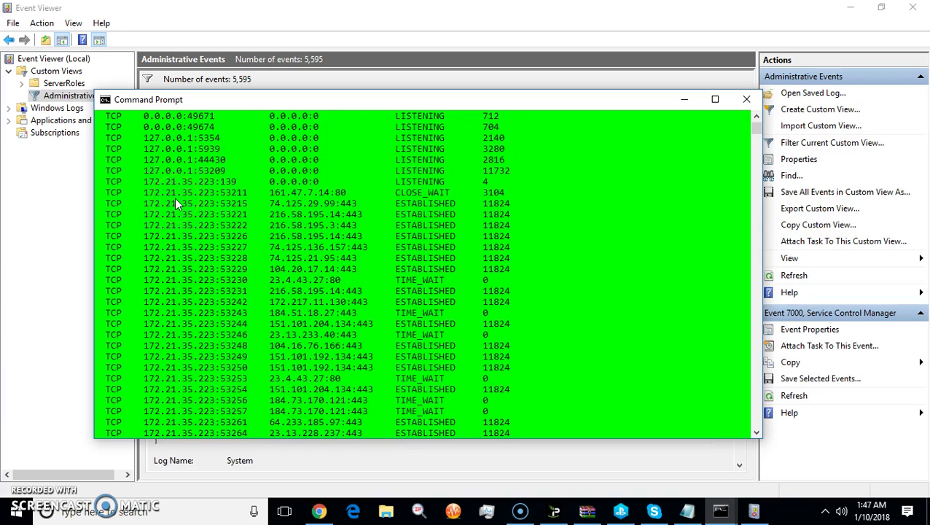
pyautogui.scroll(8, 195, 185)
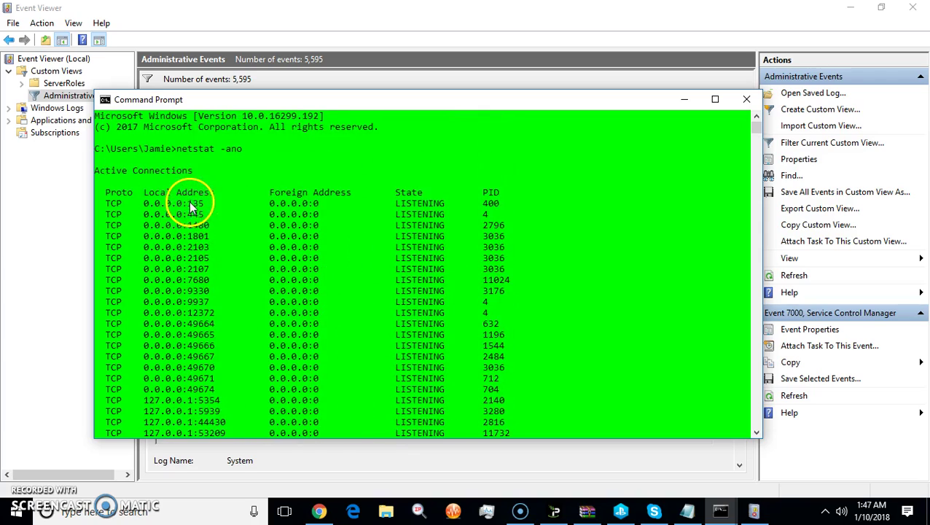
pyautogui.scroll(-14, 195, 189)
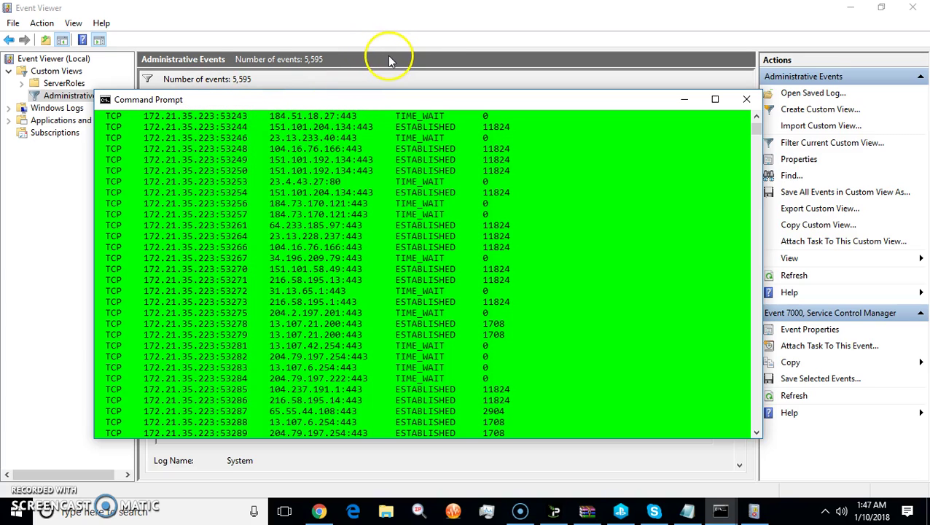
pyautogui.scroll(-10, 186, 350)
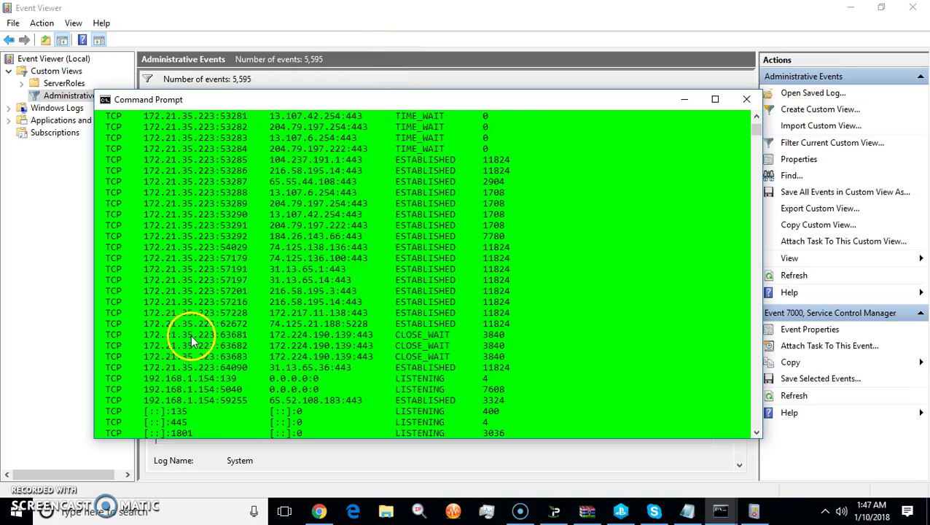
pyautogui.scroll(-6, 193, 339)
pyautogui.scroll(15, 197, 321)
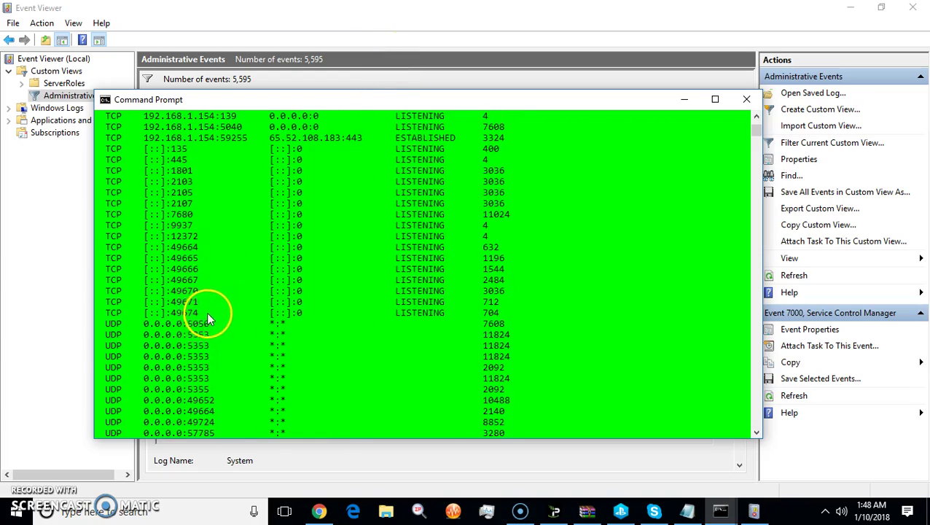
pyautogui.scroll(15, 219, 306)
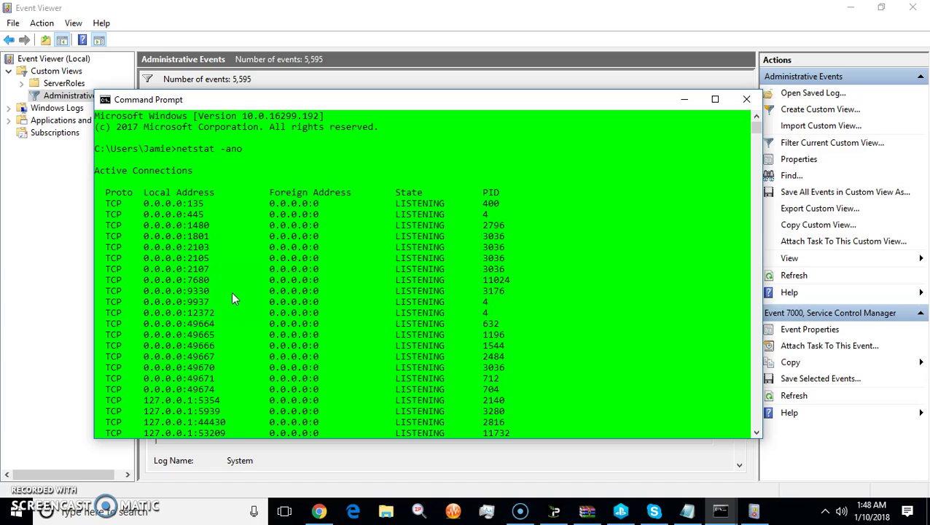
pyautogui.scroll(-8, 231, 292)
pyautogui.scroll(-10, 234, 292)
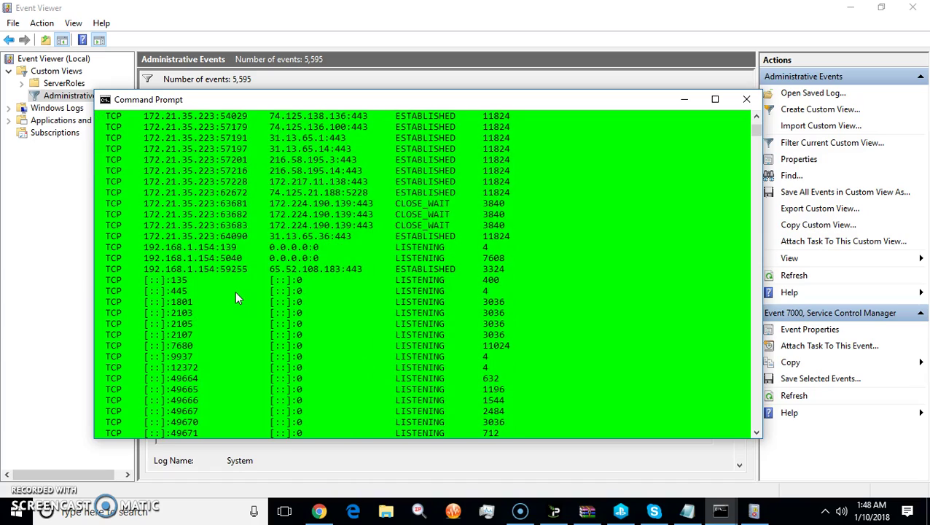
pyautogui.scroll(-6, 234, 290)
pyautogui.scroll(-9, 235, 291)
pyautogui.scroll(4, 234, 291)
pyautogui.moveTo(218, 210); pyautogui.dragTo(166, 194)
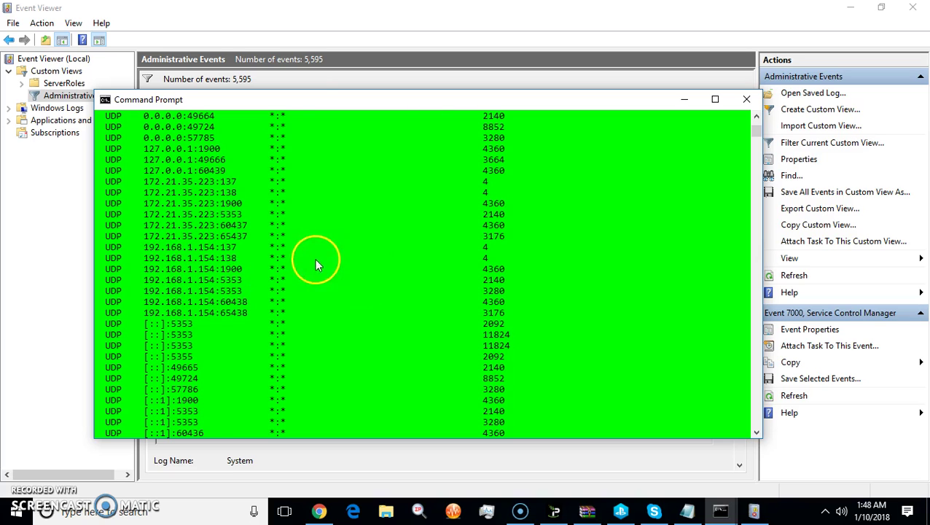
pyautogui.scroll(8, 383, 284)
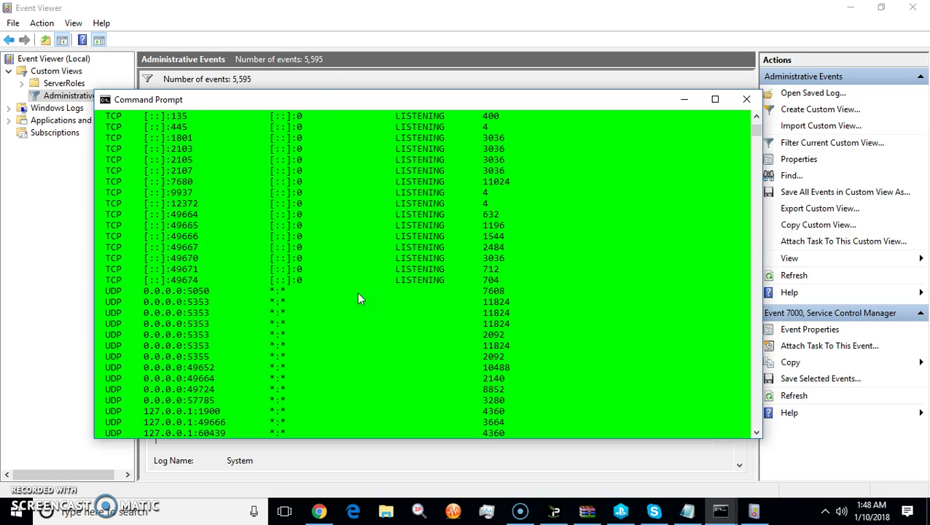
pyautogui.scroll(10, 470, 277)
pyautogui.scroll(10, 470, 277)
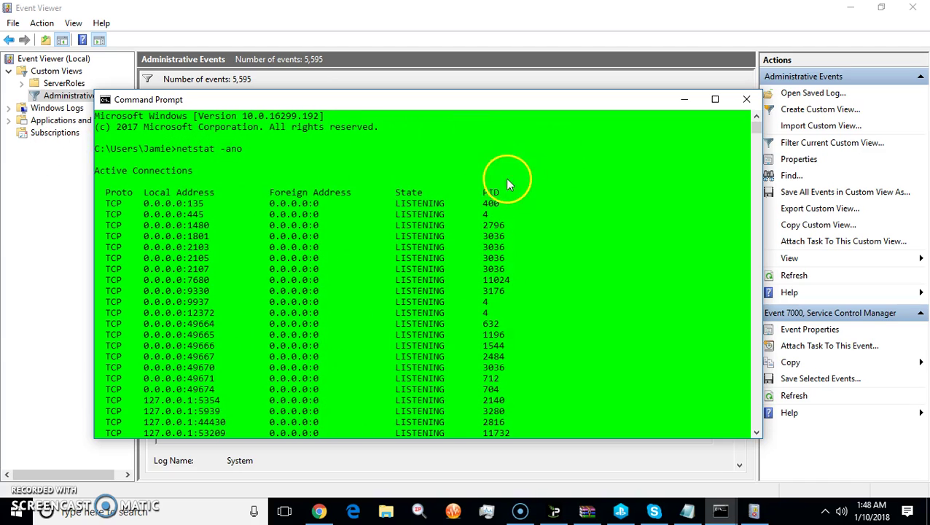
pyautogui.scroll(-10, 421, 191)
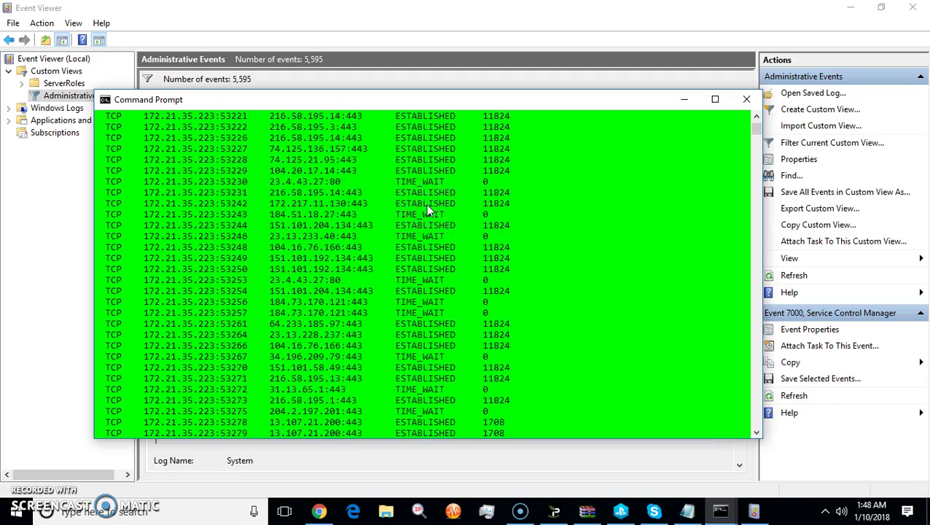
pyautogui.scroll(-20, 428, 209)
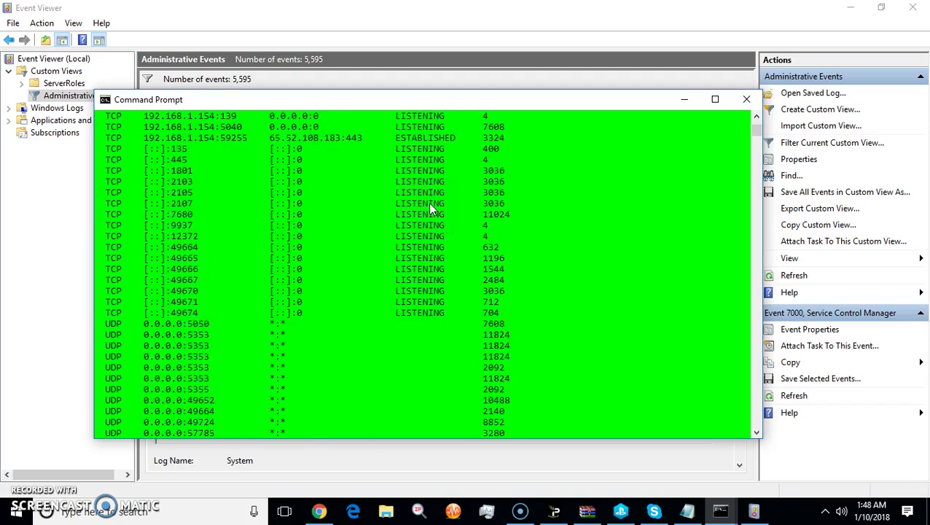
pyautogui.scroll(20, 429, 204)
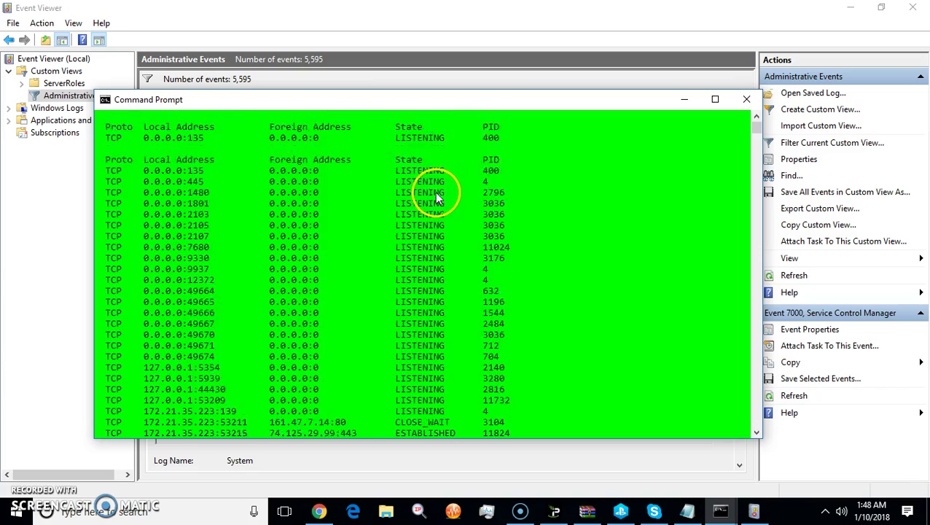
pyautogui.scroll(2, 437, 197)
pyautogui.scroll(-15, 436, 191)
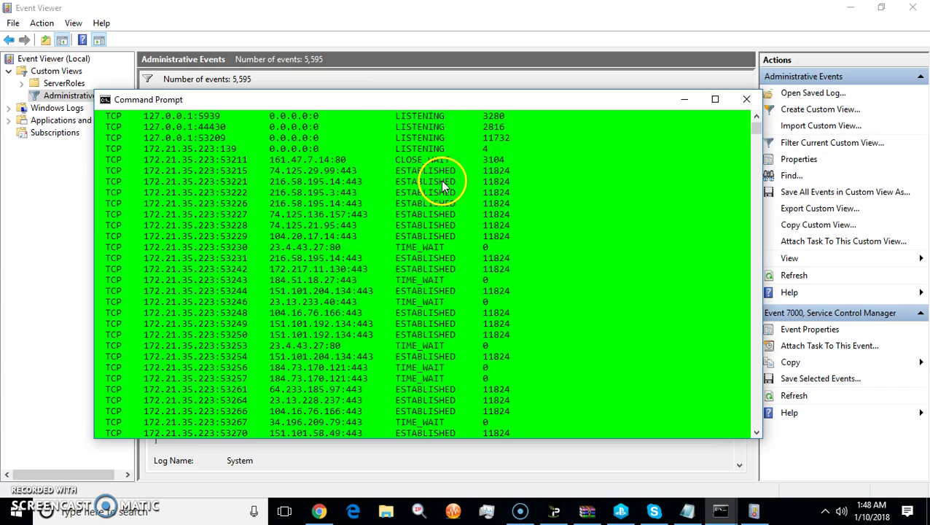
# - Close Command Prompt and scroll Administrative Events down to the 1/4/2018 entries
pyautogui.click(744, 100)
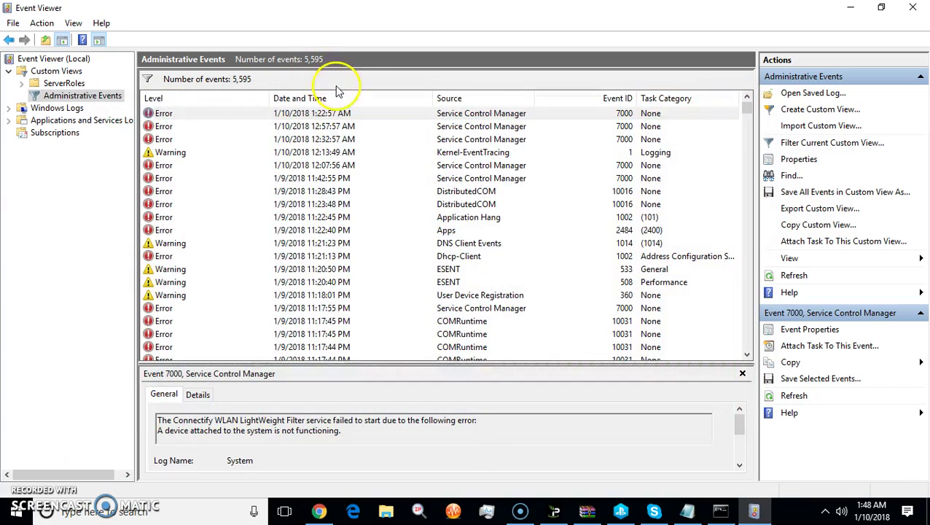
pyautogui.scroll(-20, 373, 118)
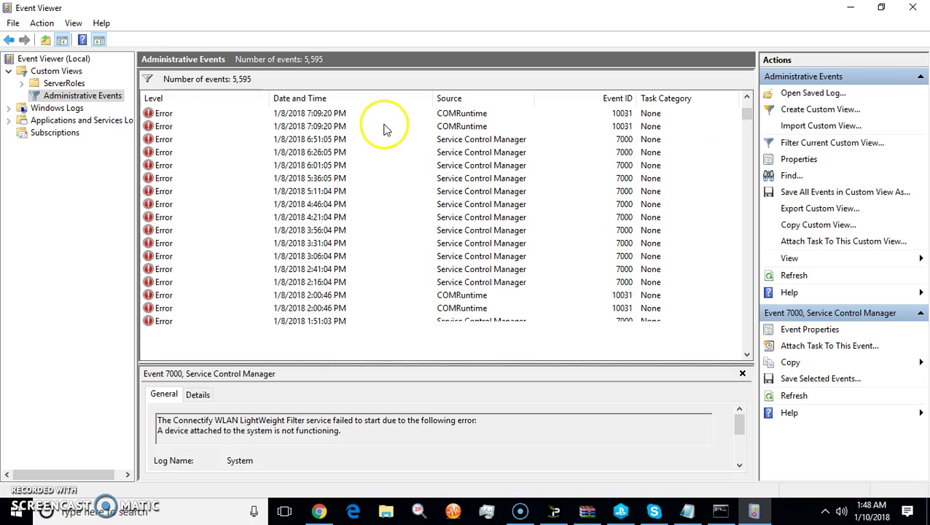
pyautogui.scroll(-20, 386, 128)
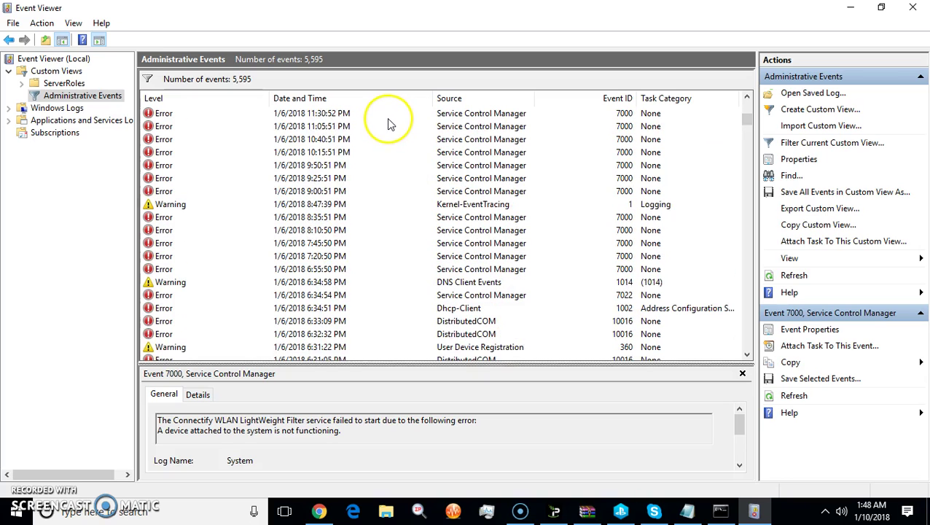
pyautogui.scroll(-20, 390, 124)
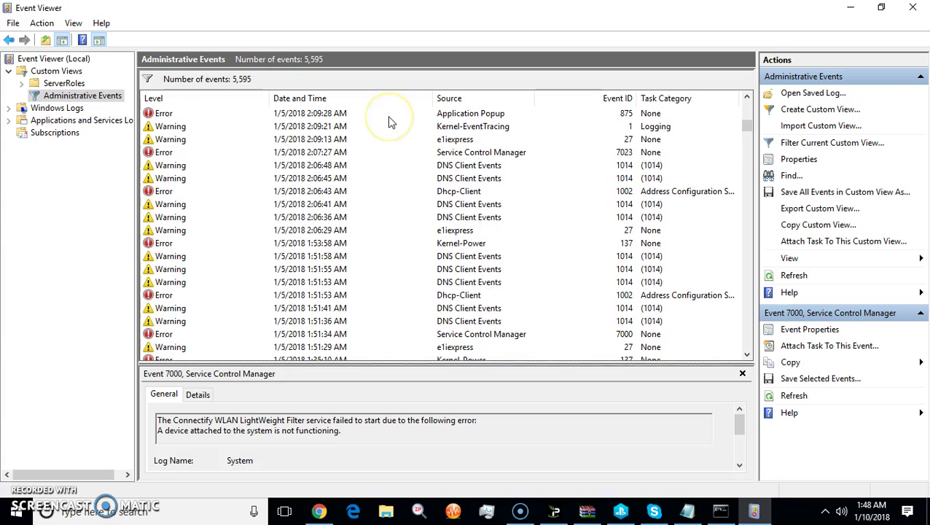
pyautogui.scroll(-10, 390, 122)
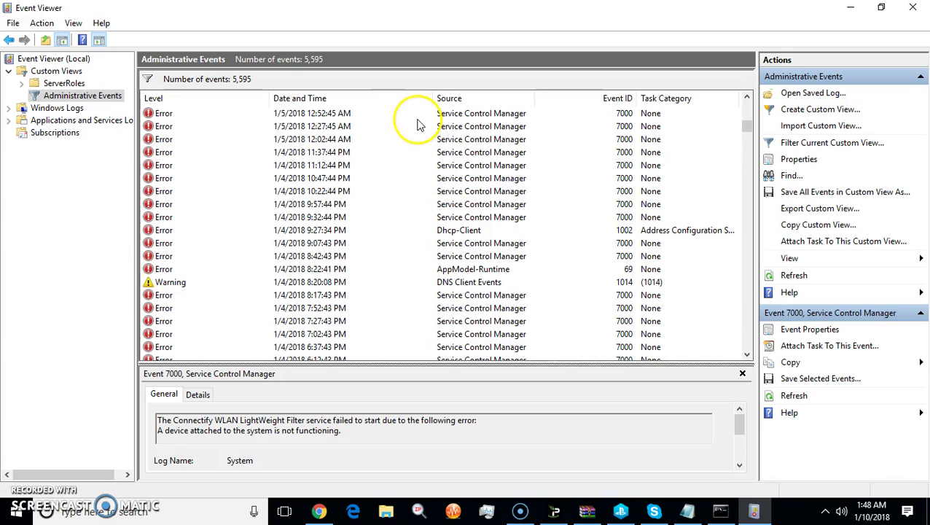
pyautogui.click(167, 511)
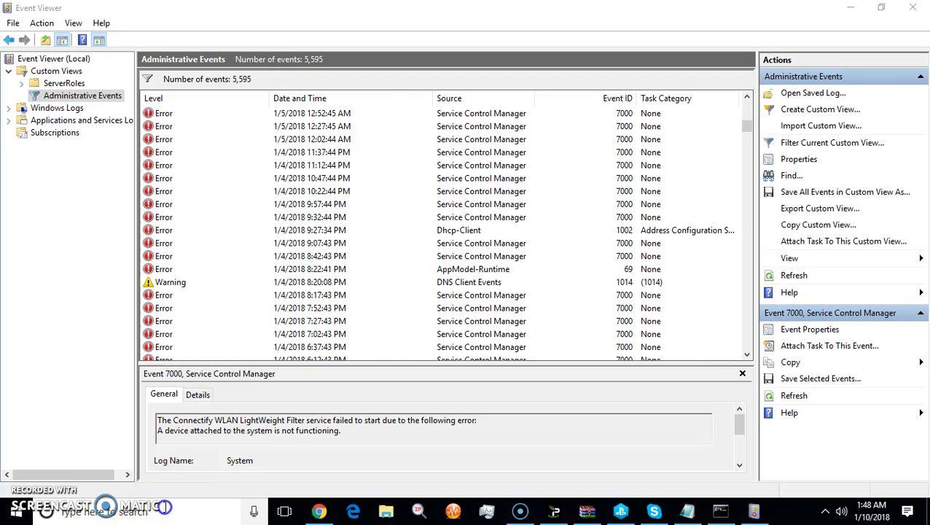
pyautogui.write('run')
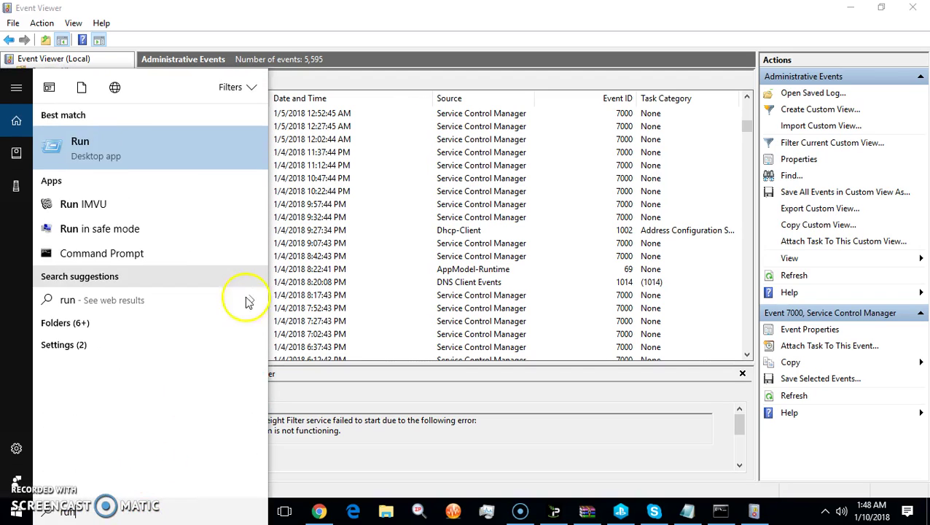
pyautogui.click(178, 162)
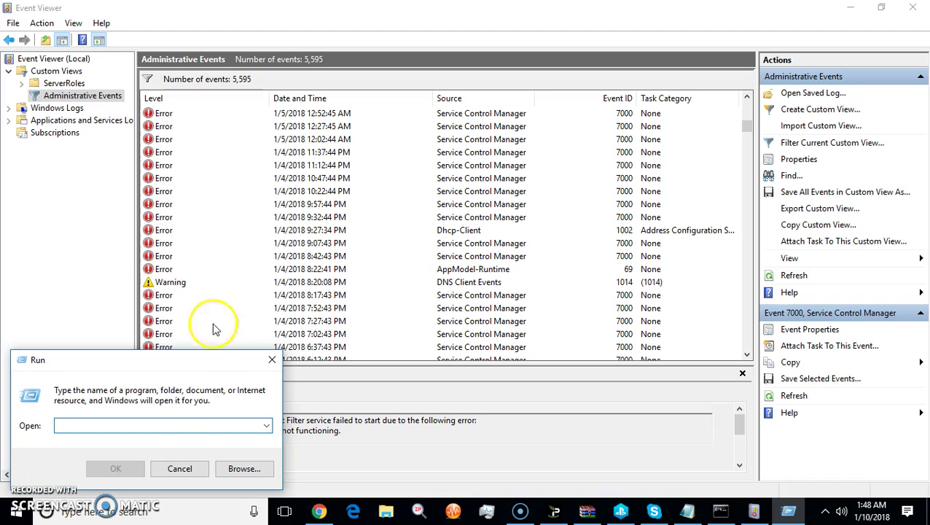
pyautogui.click(271, 359)
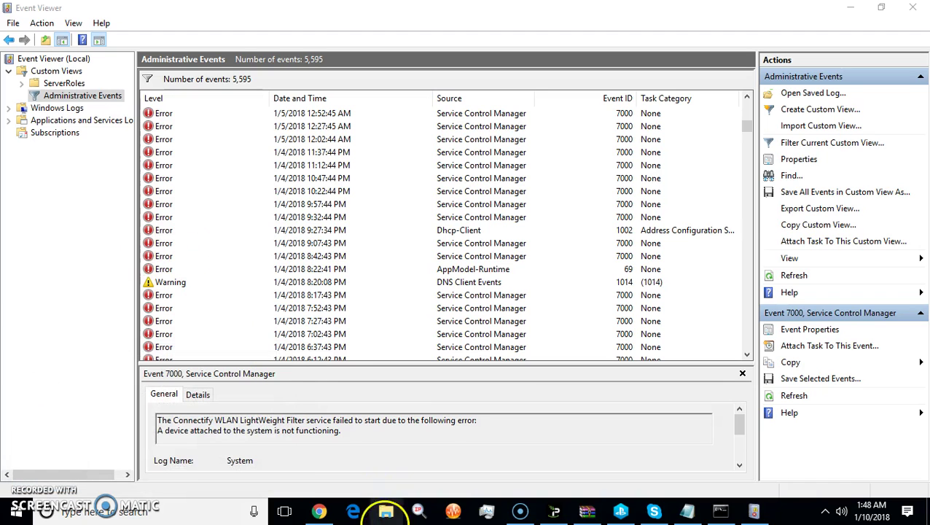
# - Open Local Disk (C:) in File Explorer, expand its folder tree, and show its context menu
pyautogui.click(385, 510)
pyautogui.scroll(-3, 255, 367)
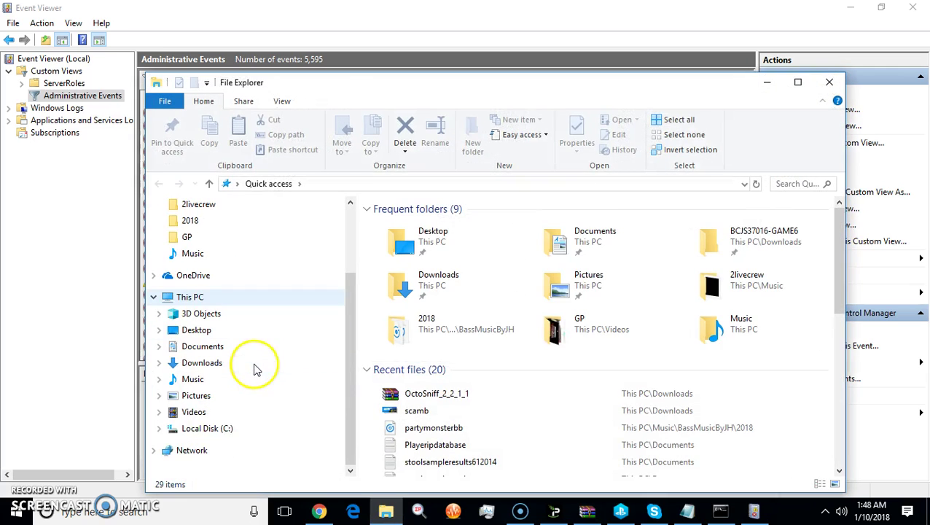
pyautogui.click(184, 430)
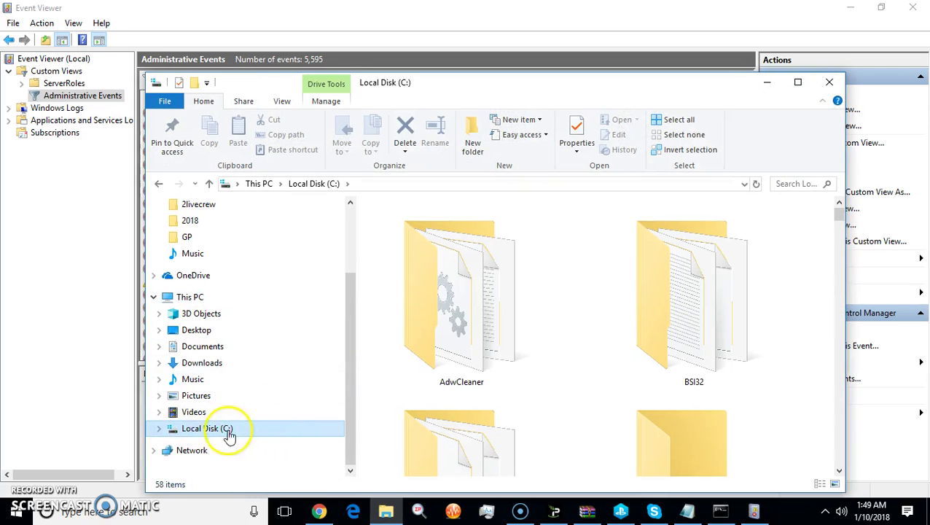
pyautogui.click(163, 430)
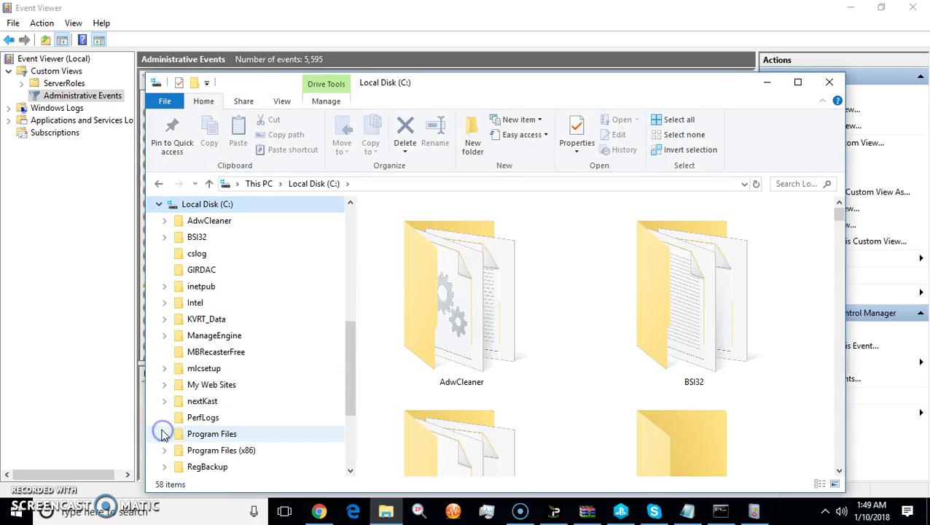
pyautogui.rightClick(209, 205)
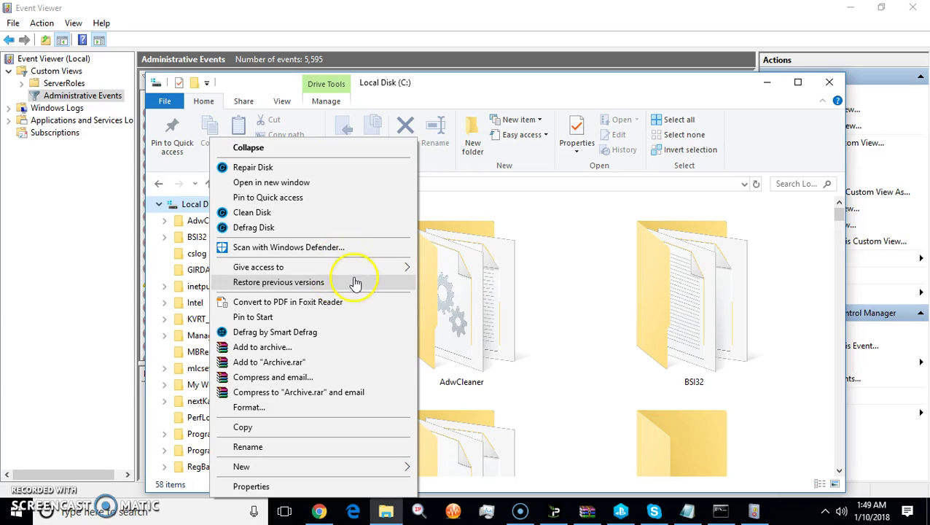
pyautogui.click(322, 488)
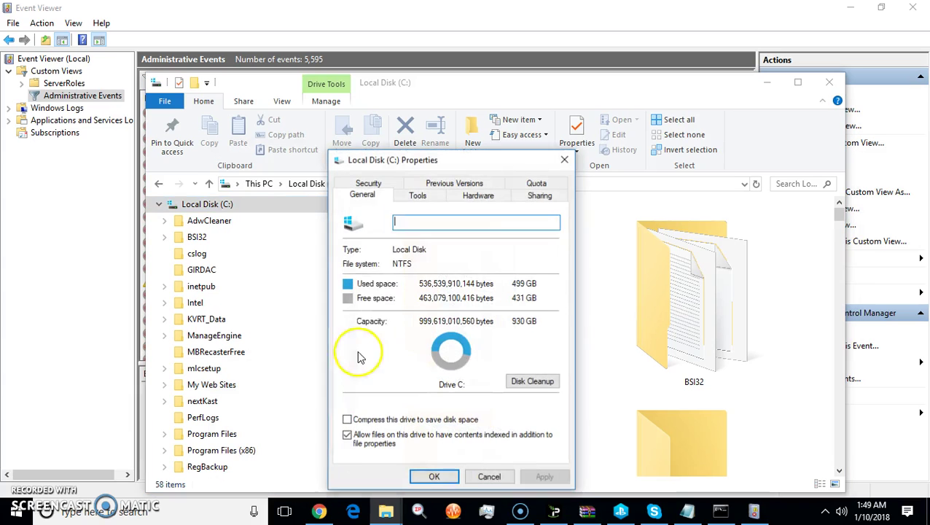
pyautogui.click(422, 193)
pyautogui.click(490, 192)
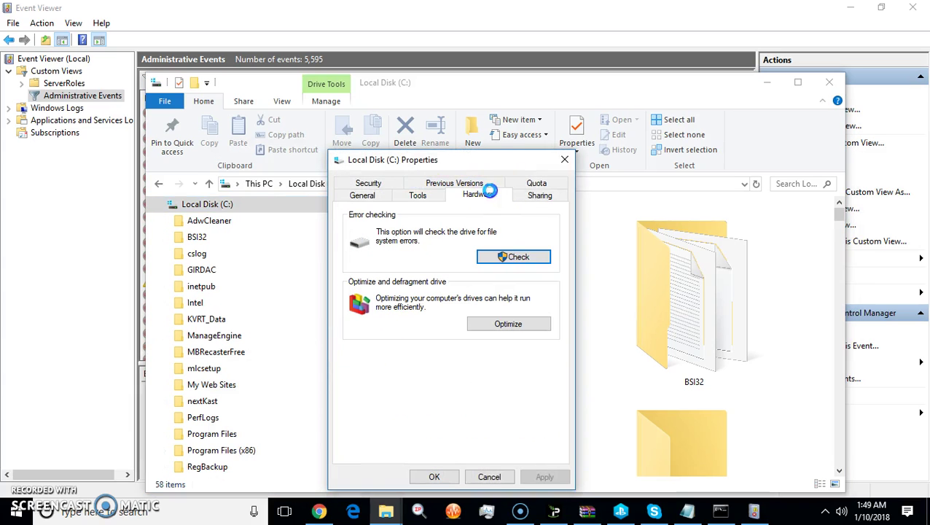
pyautogui.click(538, 196)
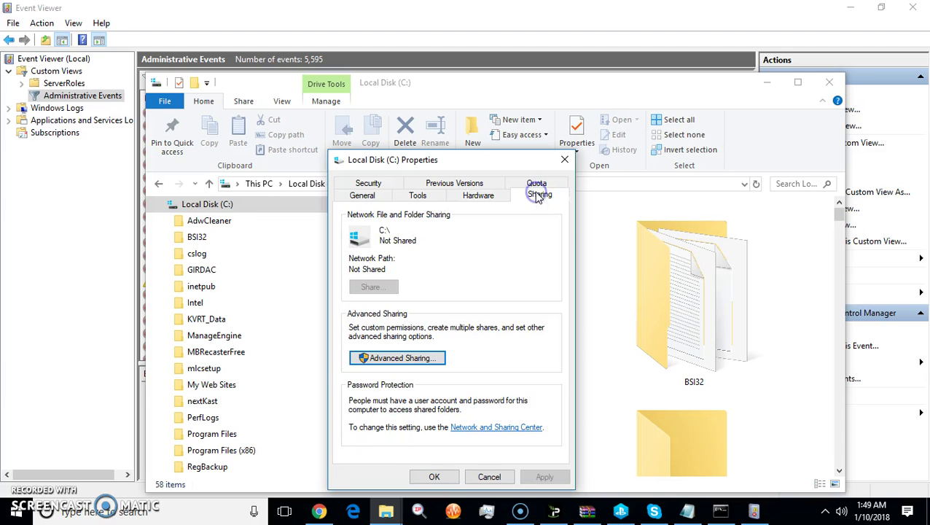
pyautogui.click(539, 184)
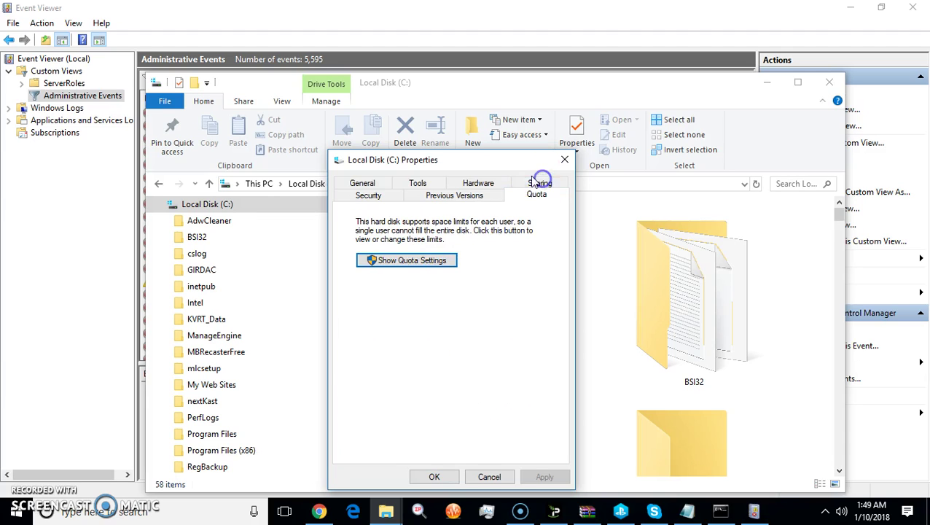
pyautogui.click(481, 185)
pyautogui.click(386, 184)
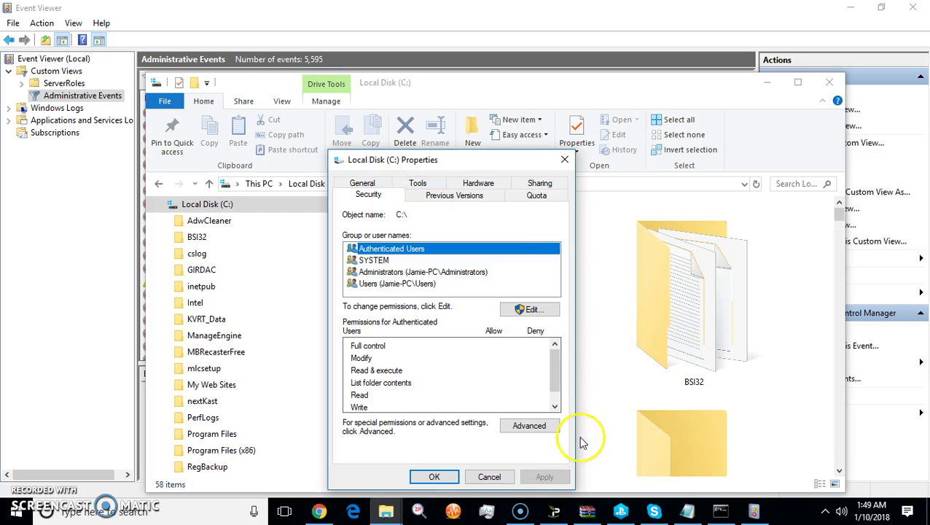
pyautogui.click(565, 160)
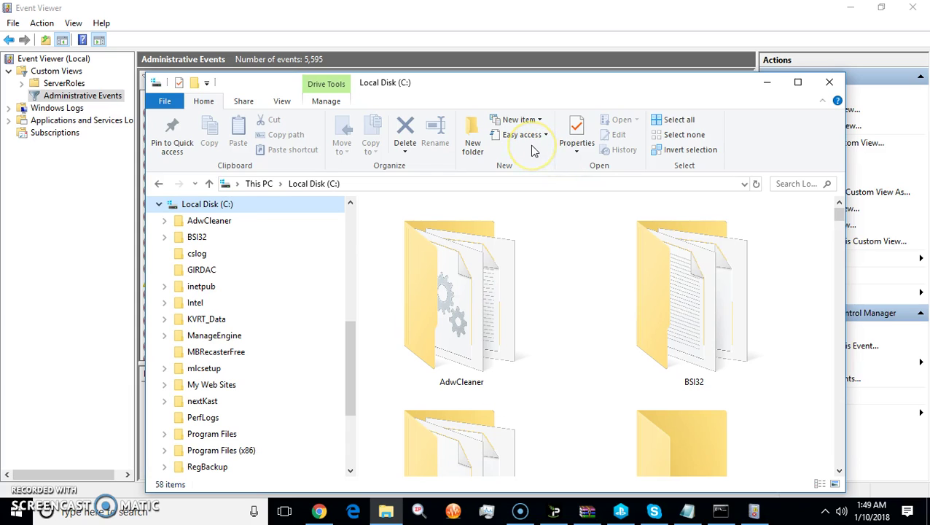
# - Look over the Local Disk (C:) folder tree, then minimize File Explorer to reveal Event Viewer
pyautogui.click(160, 118)
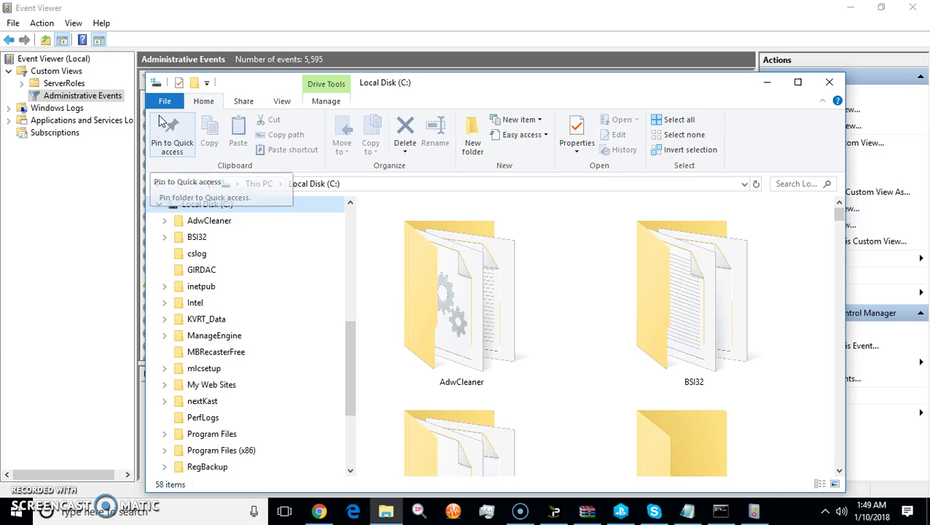
pyautogui.scroll(-3, 152, 145)
pyautogui.scroll(-3, 264, 366)
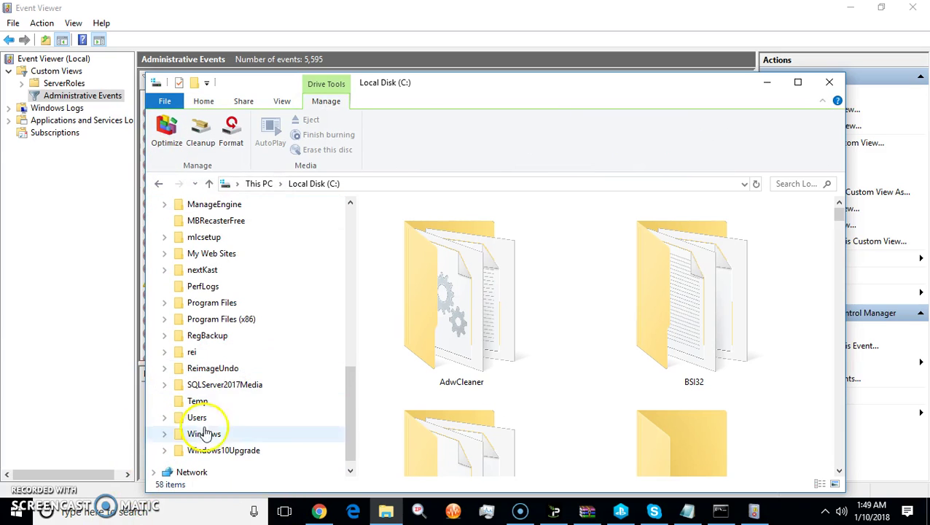
pyautogui.click(385, 510)
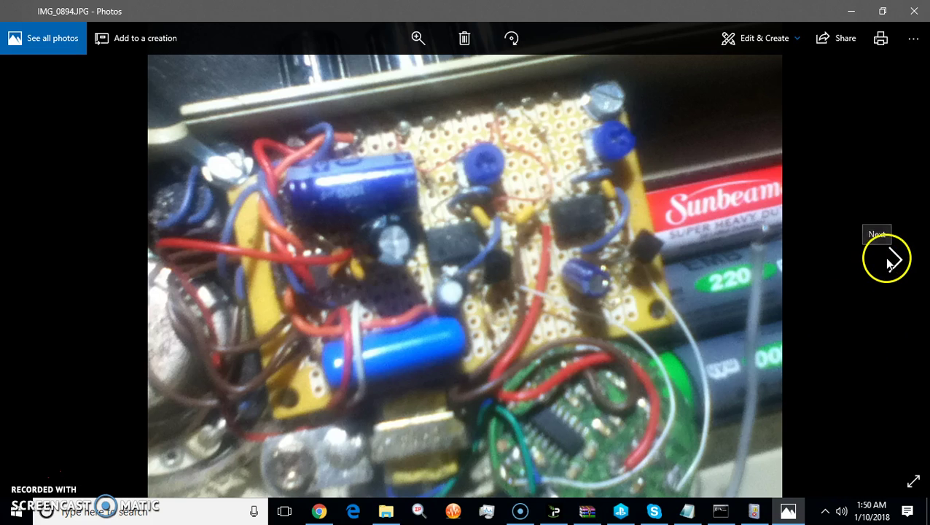
# - Step through the error photos, past pc error1.JPG and Windows Update, to Windows Anytime Upgrade, then close Photos
pyautogui.click(890, 260)
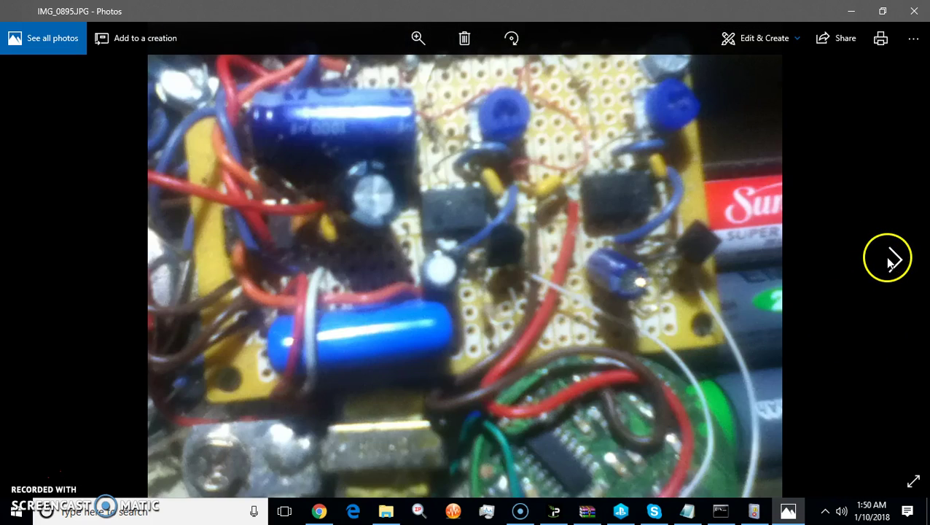
pyautogui.click(893, 260)
pyautogui.click(896, 258)
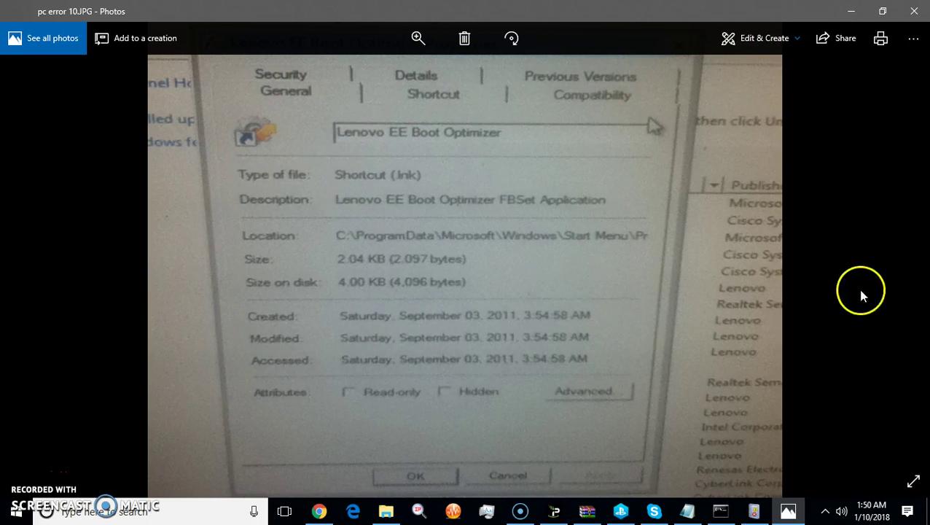
pyautogui.click(892, 253)
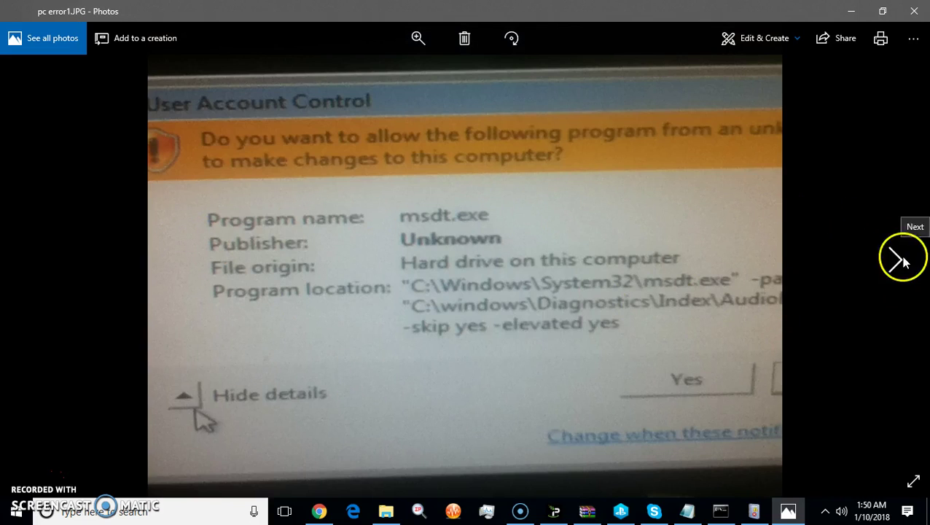
pyautogui.click(891, 259)
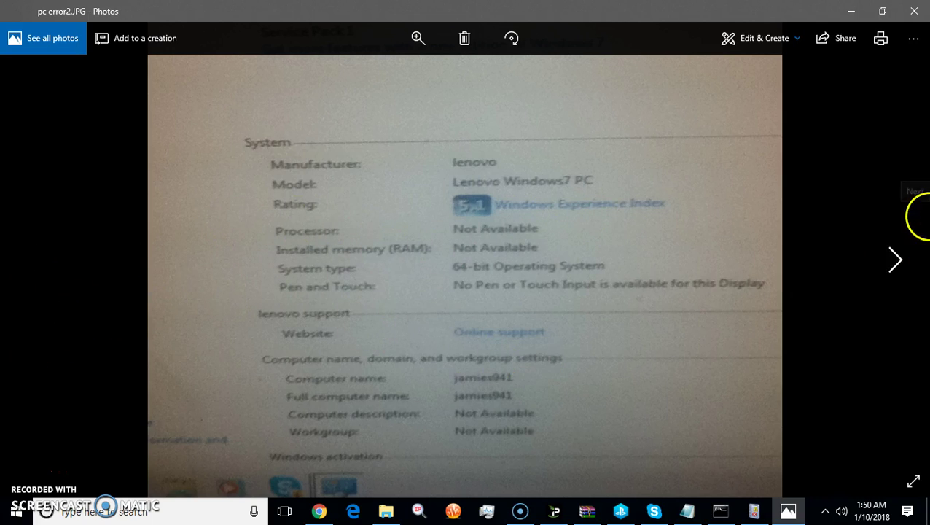
pyautogui.click(884, 258)
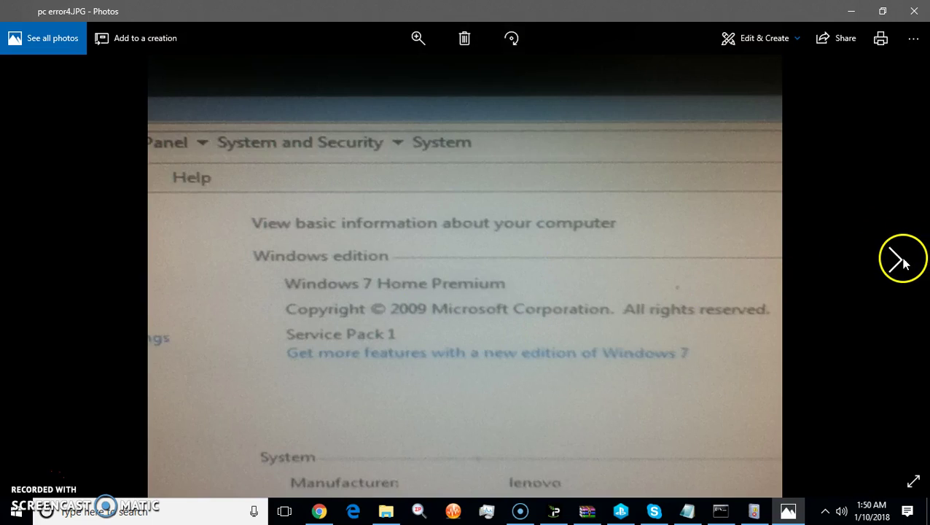
pyautogui.click(904, 261)
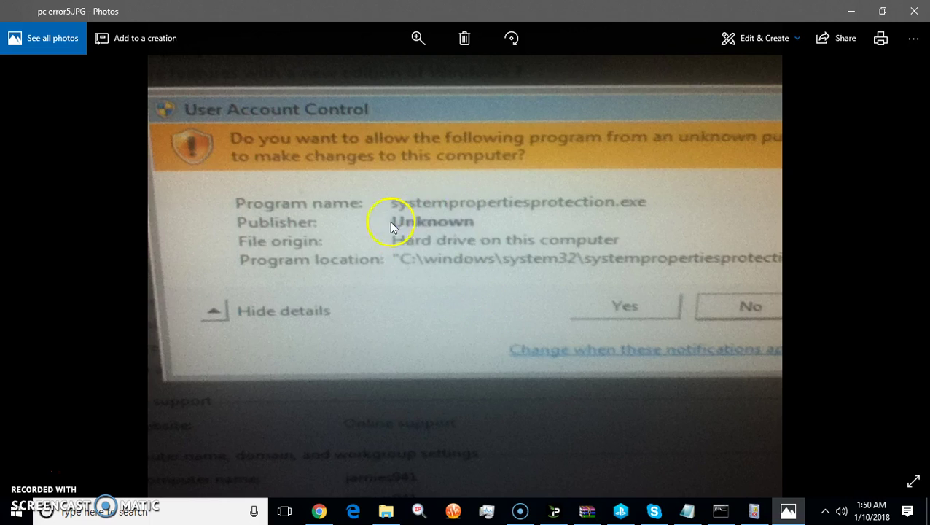
pyautogui.click(888, 257)
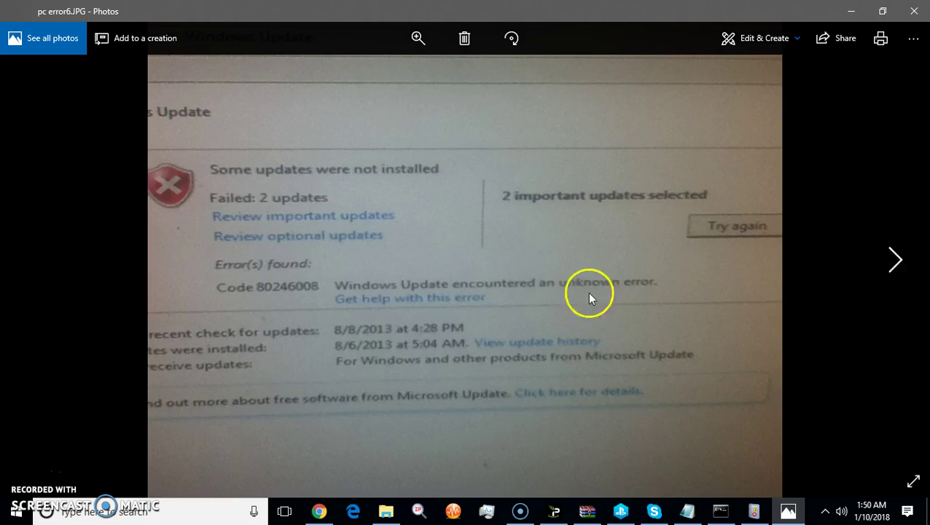
pyautogui.click(887, 275)
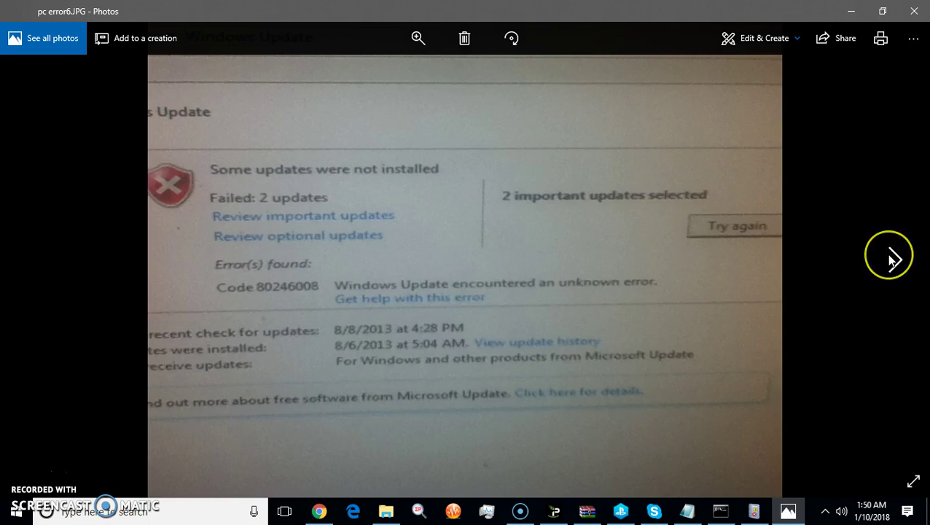
pyautogui.click(889, 260)
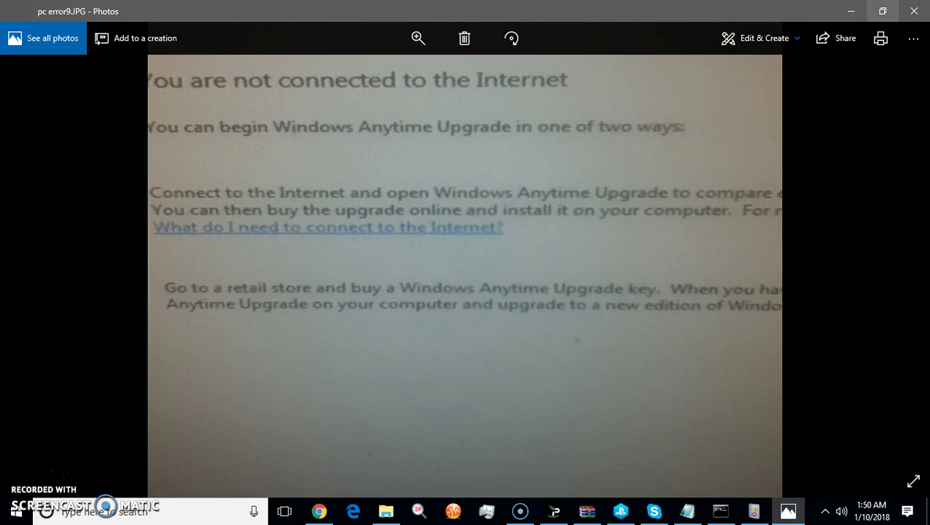
pyautogui.click(913, 11)
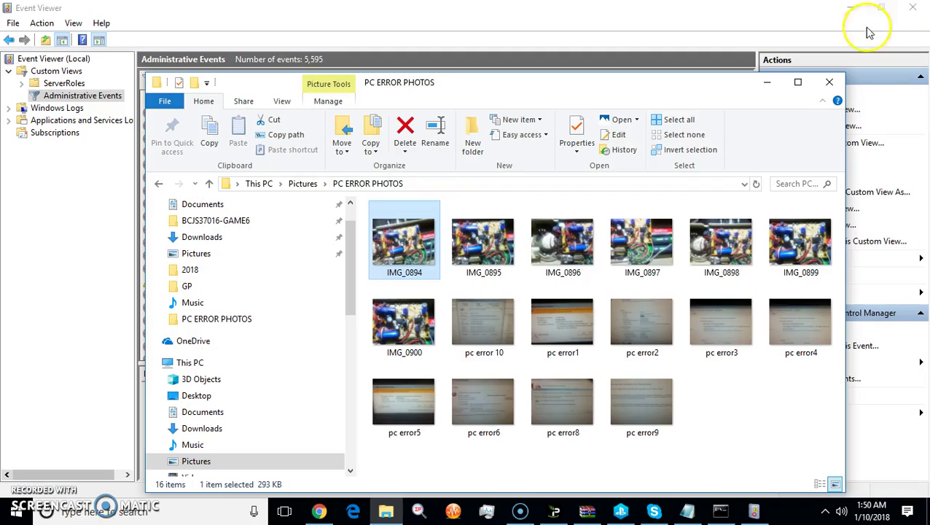
# - Close the PC ERROR PHOTOS folder and bring Event Viewer's Administrative Events list, with the event 7000 Connectify error, into view
pyautogui.click(829, 82)
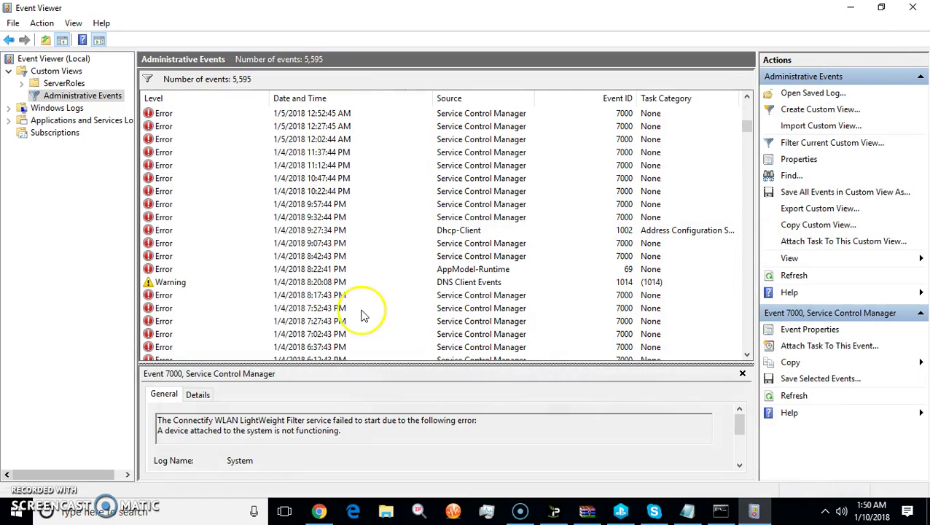
pyautogui.scroll(-20, 365, 315)
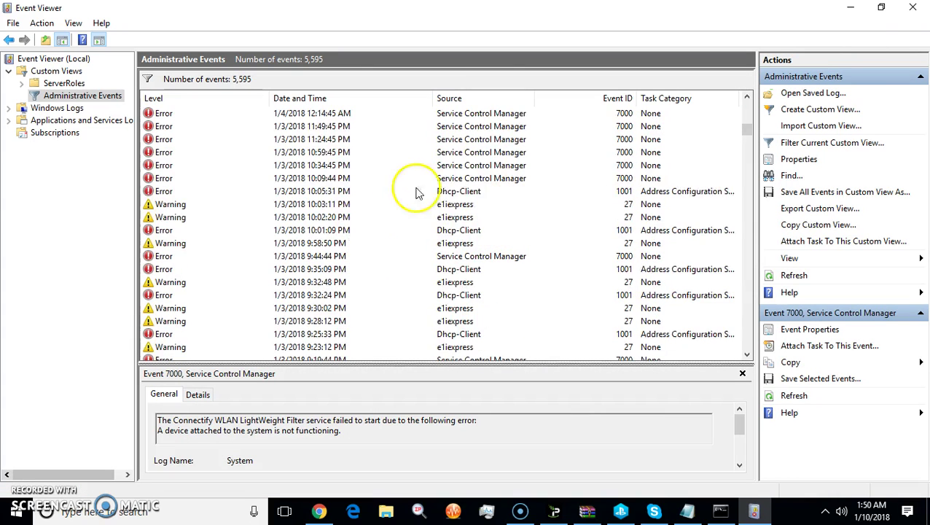
pyautogui.scroll(-20, 418, 193)
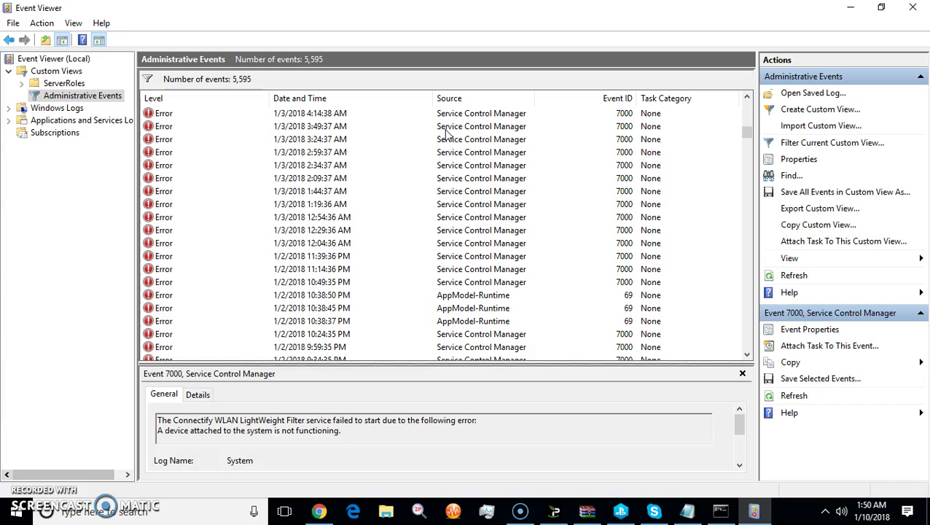
pyautogui.click(451, 83)
pyautogui.click(451, 77)
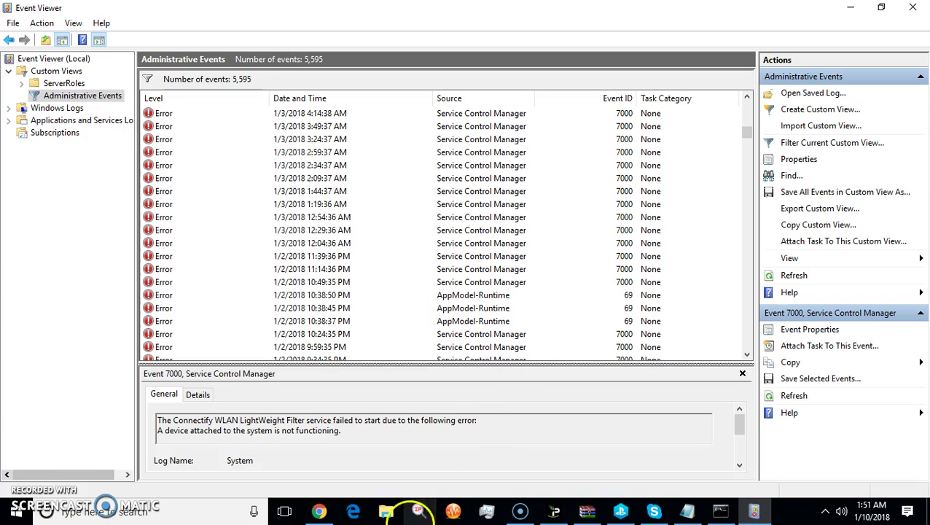
pyautogui.click(155, 510)
pyautogui.write('task')
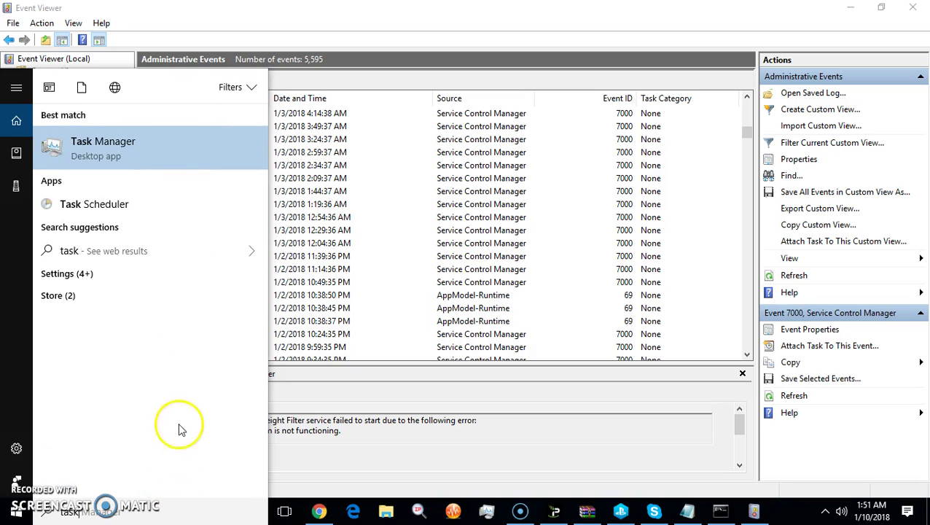
pyautogui.click(169, 139)
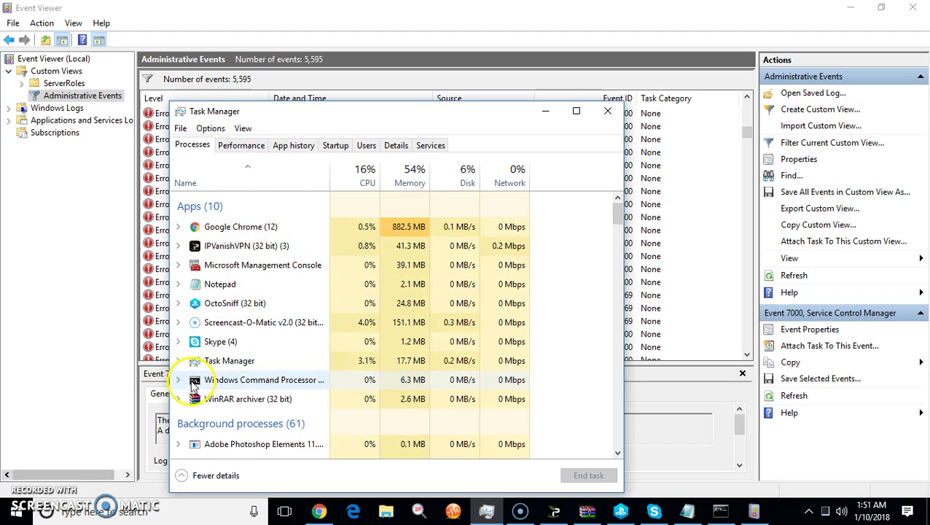
pyautogui.click(246, 232)
pyautogui.rightClick(246, 233)
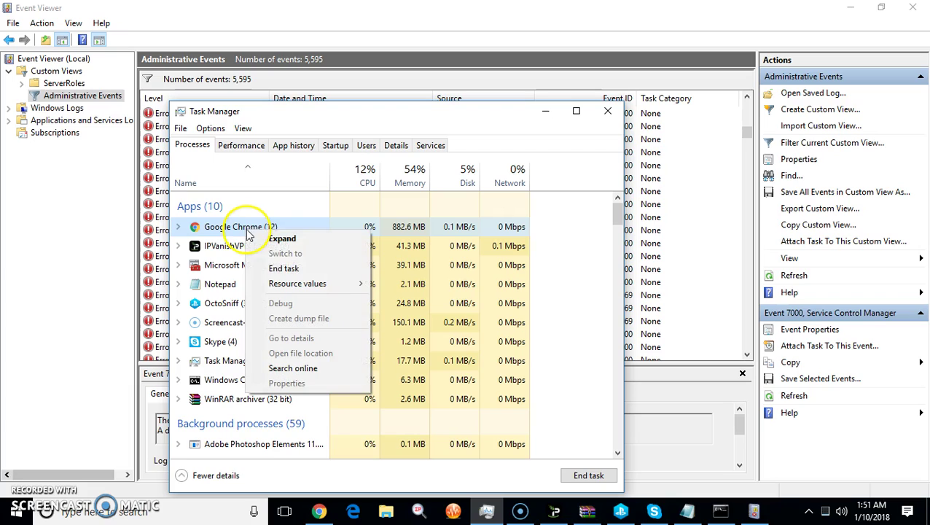
pyautogui.click(307, 210)
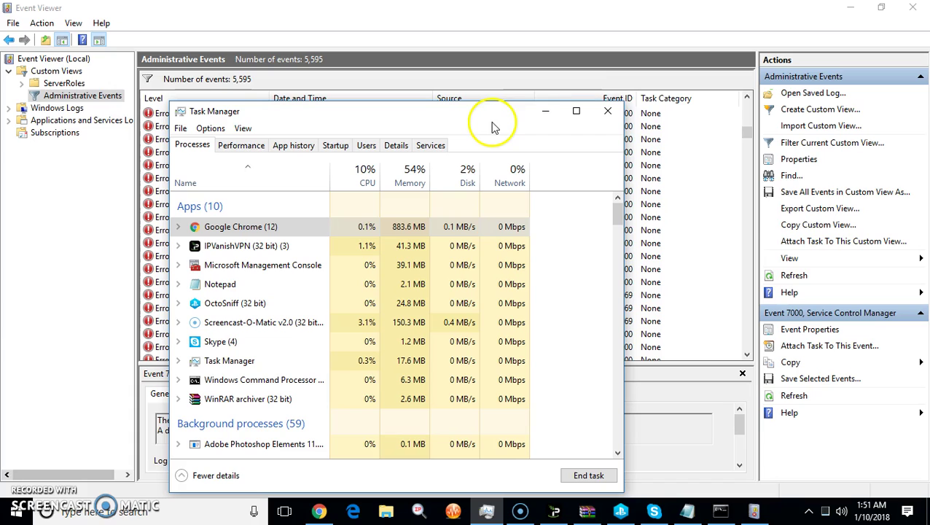
pyautogui.click(606, 112)
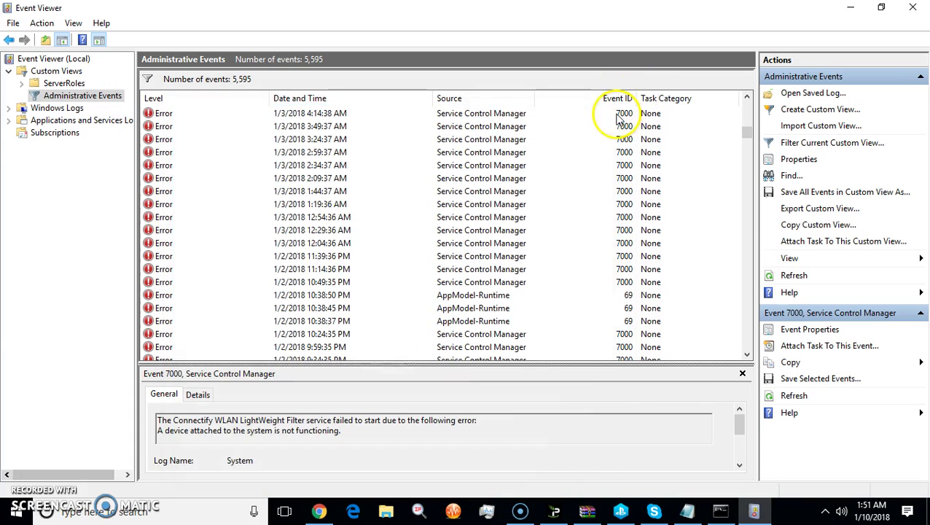
# - Go from Start to Settings > Update & Security > Windows Defender
pyautogui.click(824, 510)
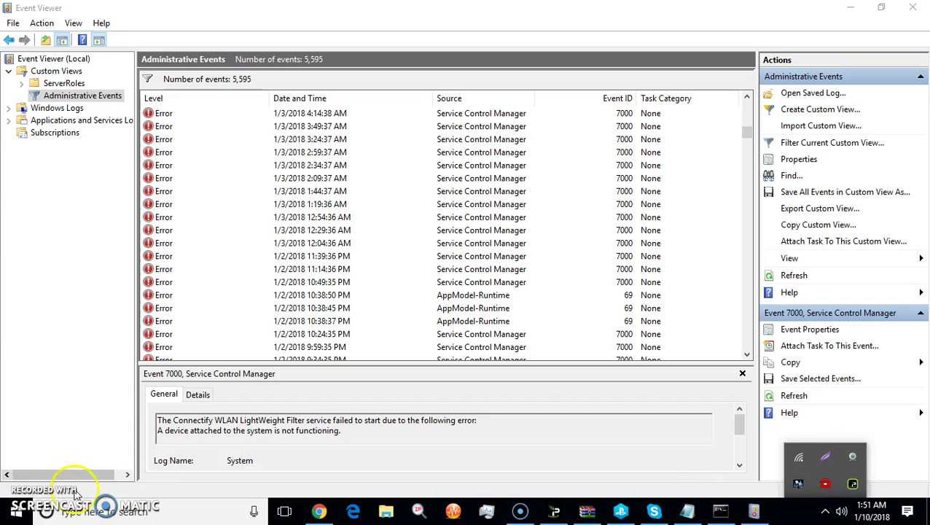
pyautogui.click(16, 510)
pyautogui.click(16, 448)
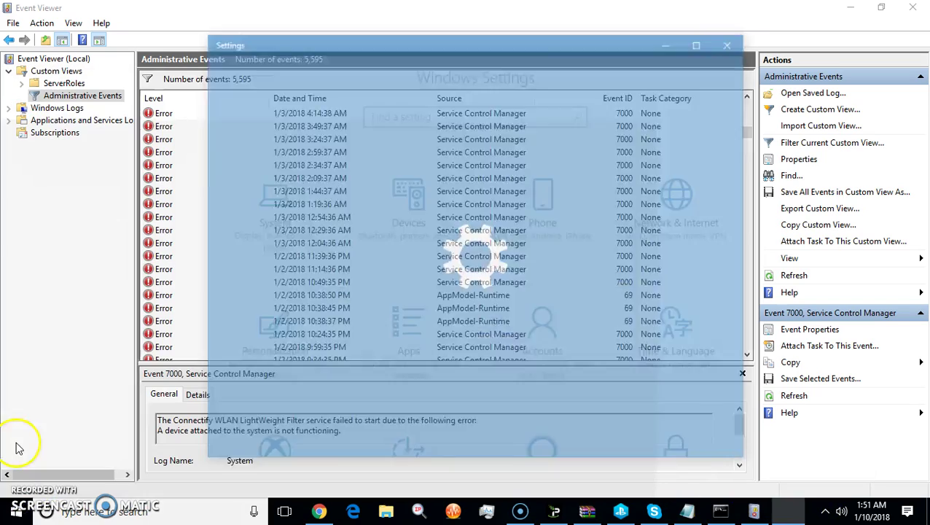
pyautogui.scroll(-3, 342, 207)
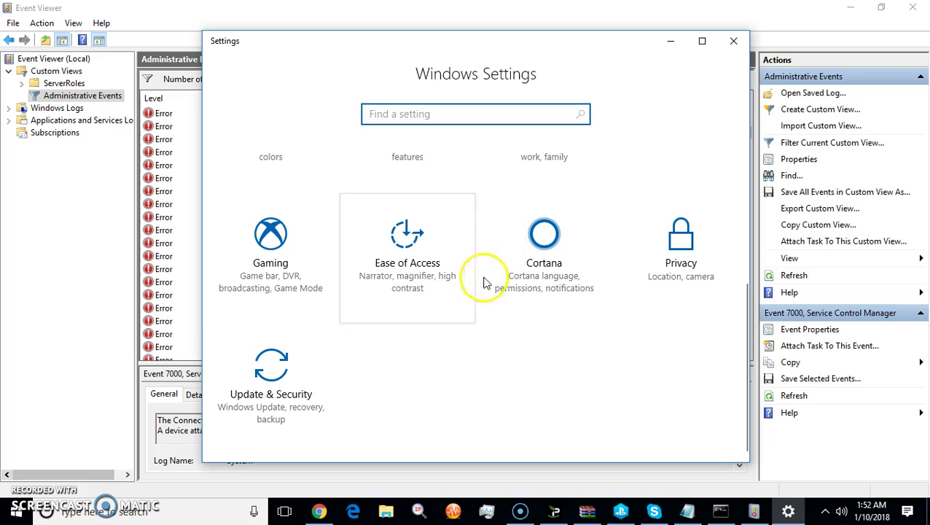
pyautogui.click(250, 378)
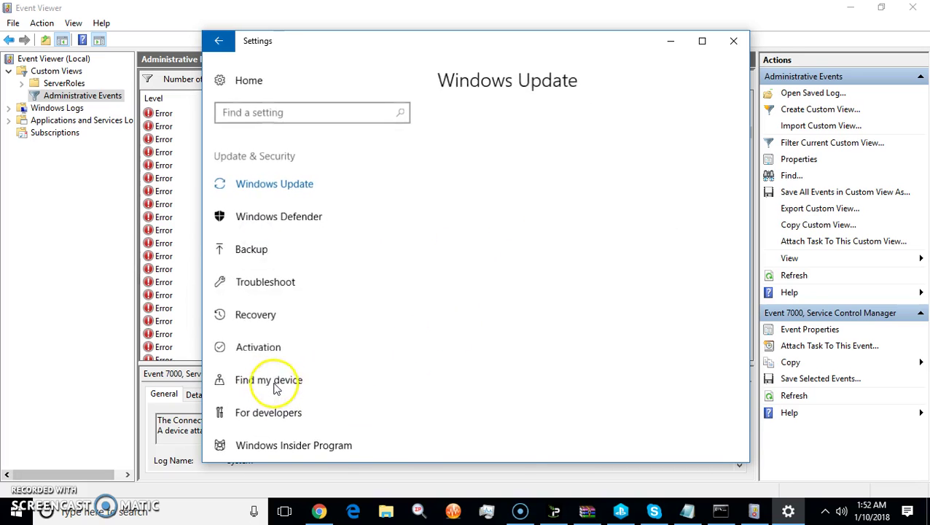
pyautogui.click(250, 380)
pyautogui.click(231, 224)
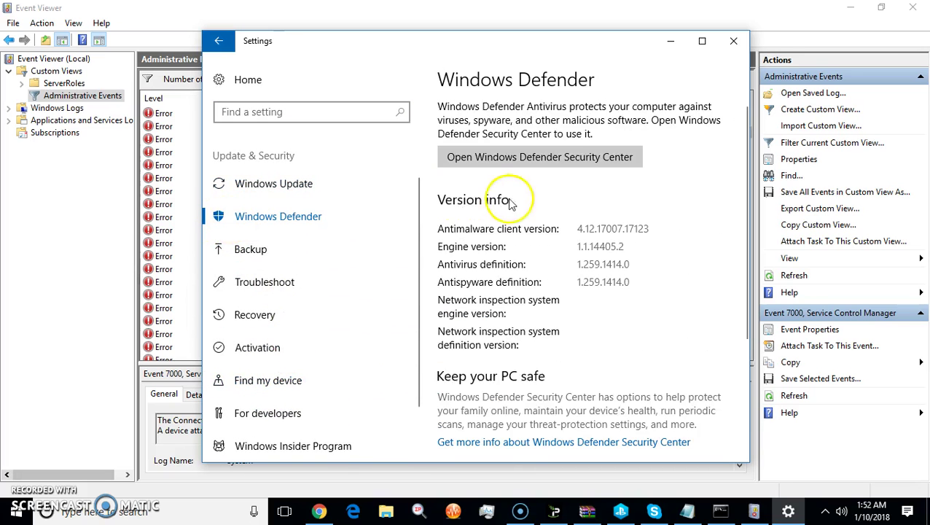
# - Check Virus & threat protection settings in Windows Defender Security Center, showing real-time protection off, then close it
pyautogui.scroll(-3, 510, 204)
pyautogui.scroll(2, 519, 210)
pyautogui.scroll(1, 518, 204)
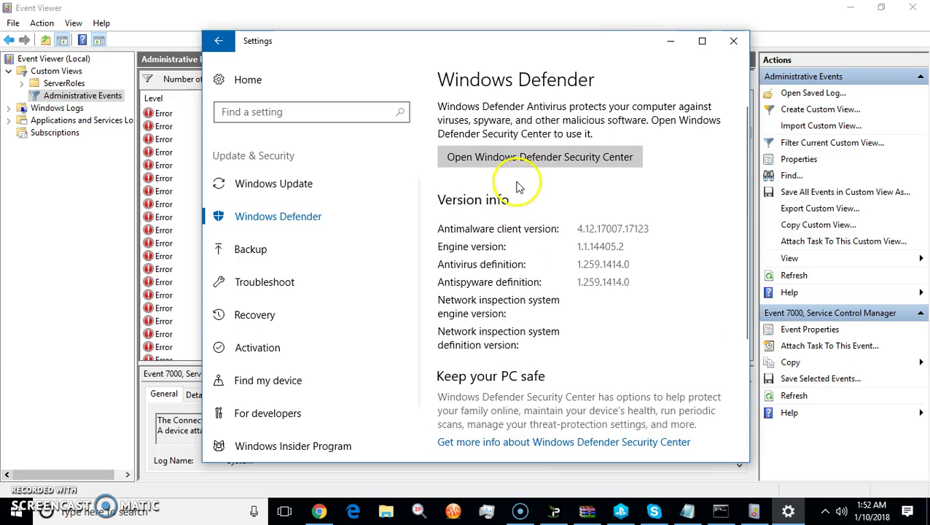
pyautogui.click(505, 161)
pyautogui.scroll(-4, 564, 220)
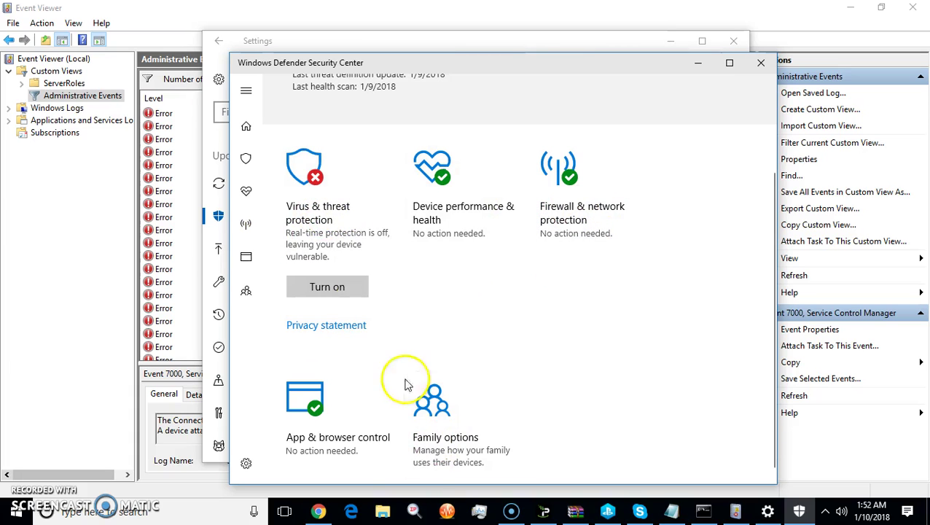
pyautogui.click(246, 158)
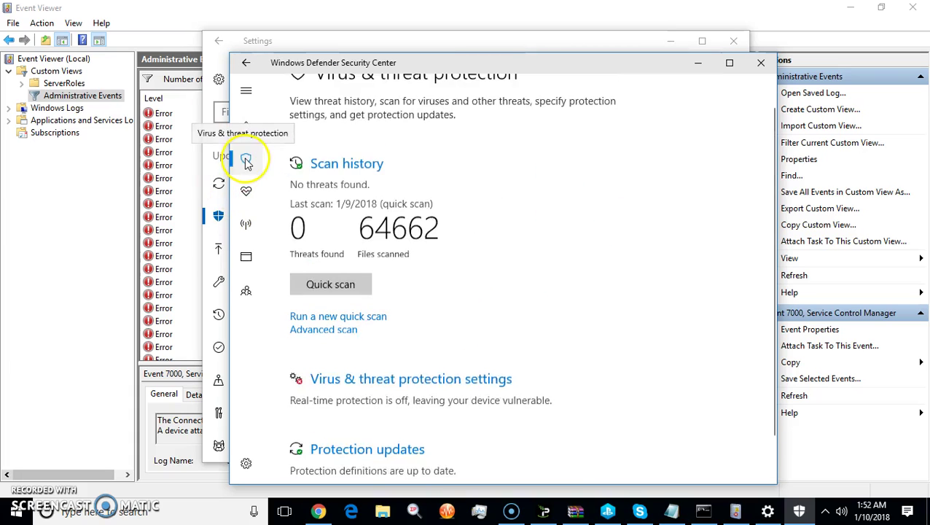
pyautogui.scroll(-2, 452, 230)
pyautogui.click(405, 332)
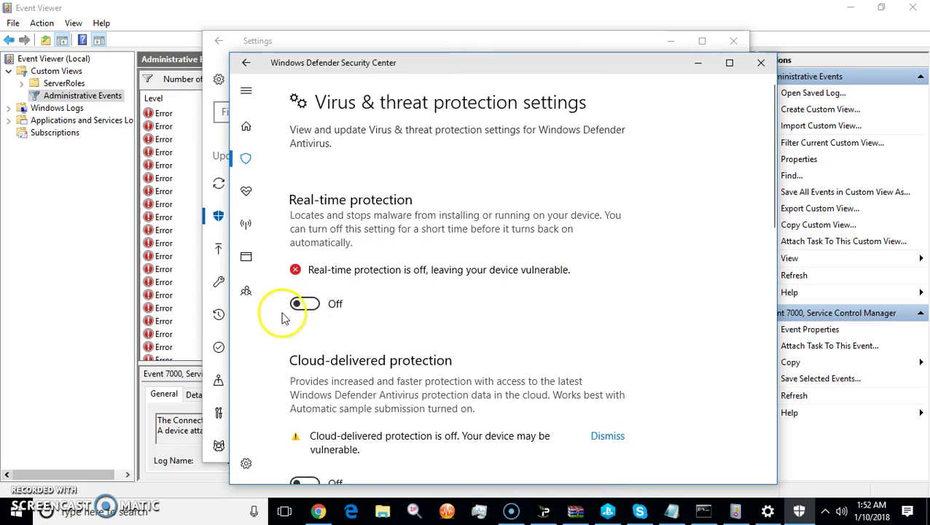
pyautogui.scroll(-3, 284, 318)
pyautogui.scroll(-6, 765, 320)
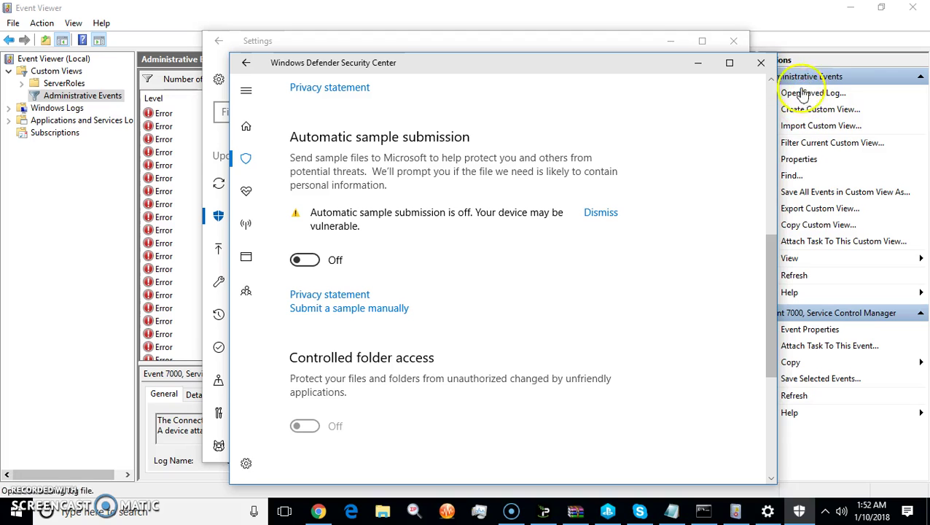
pyautogui.click(760, 62)
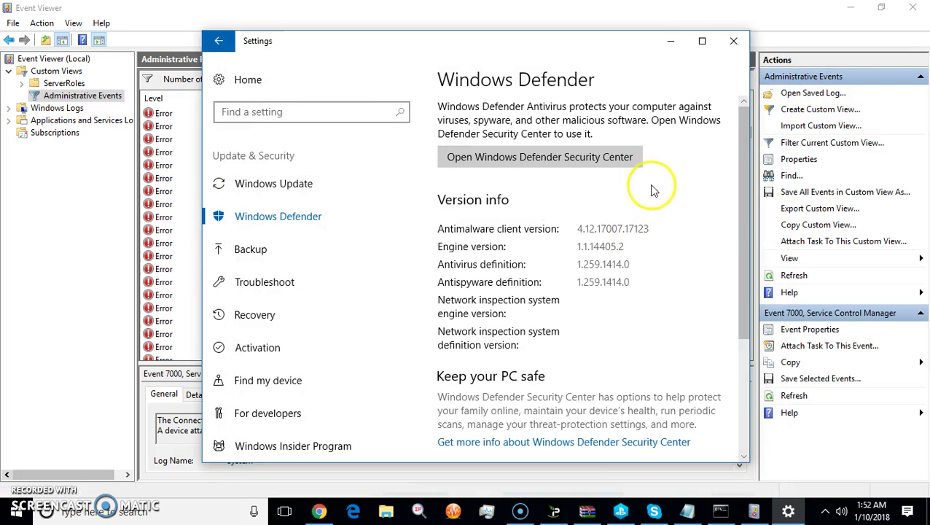
# - Close Settings and Event Viewer, minimize Command Prompt, and dismiss a 'sys' Start search
pyautogui.click(733, 41)
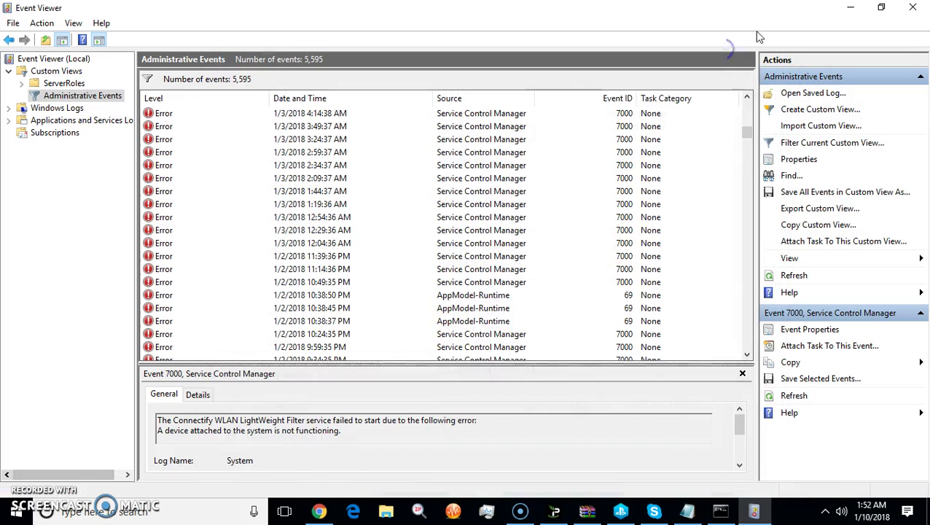
pyautogui.click(919, 8)
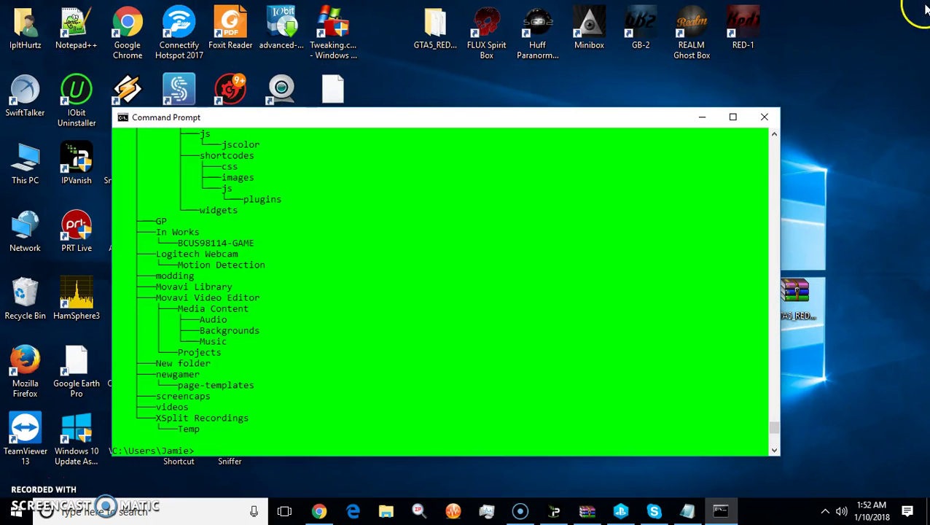
pyautogui.click(705, 117)
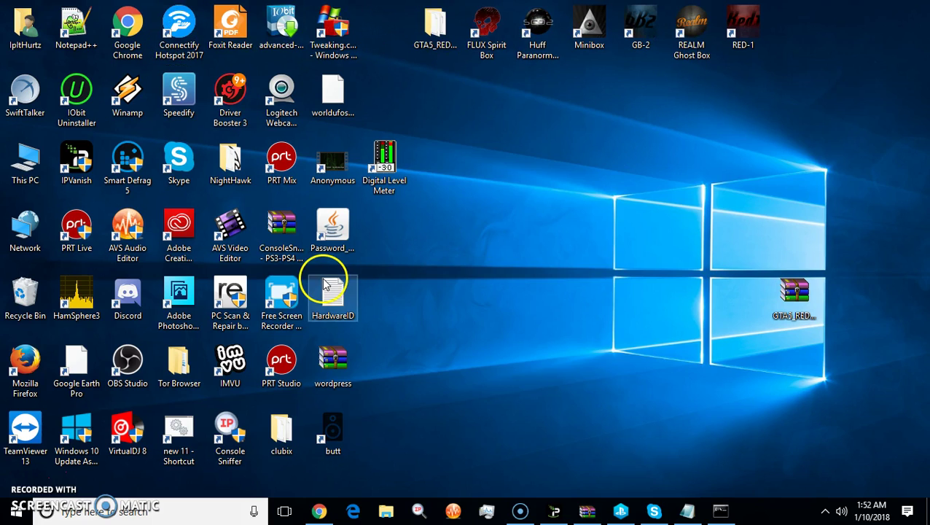
pyautogui.click(168, 511)
pyautogui.write('s')
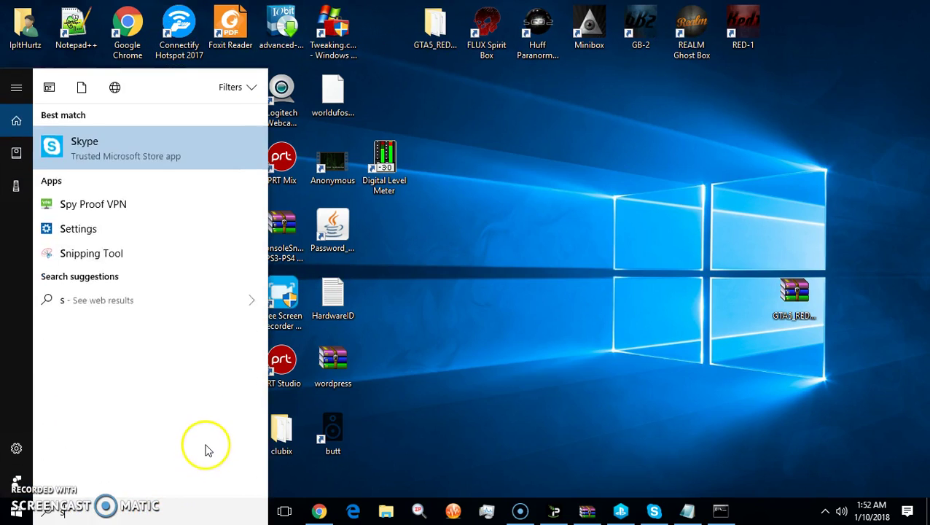
pyautogui.write('ys')
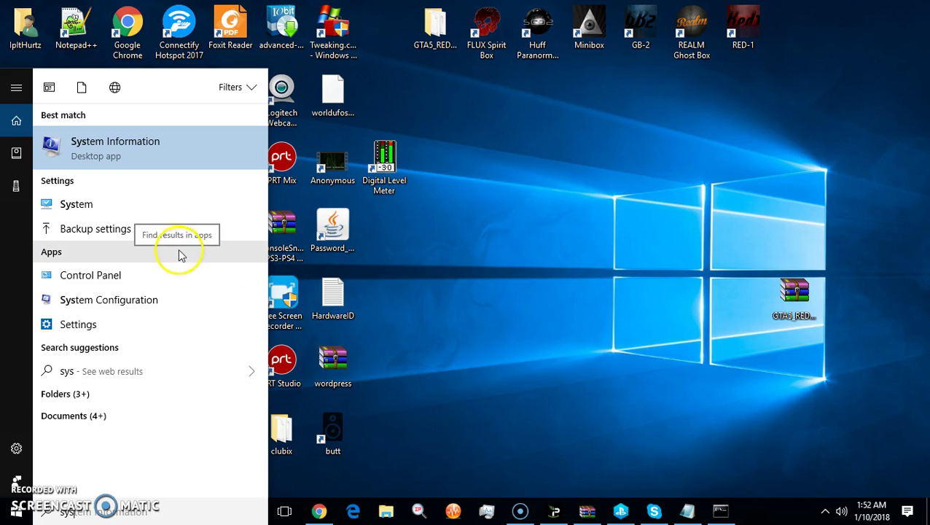
pyautogui.click(542, 200)
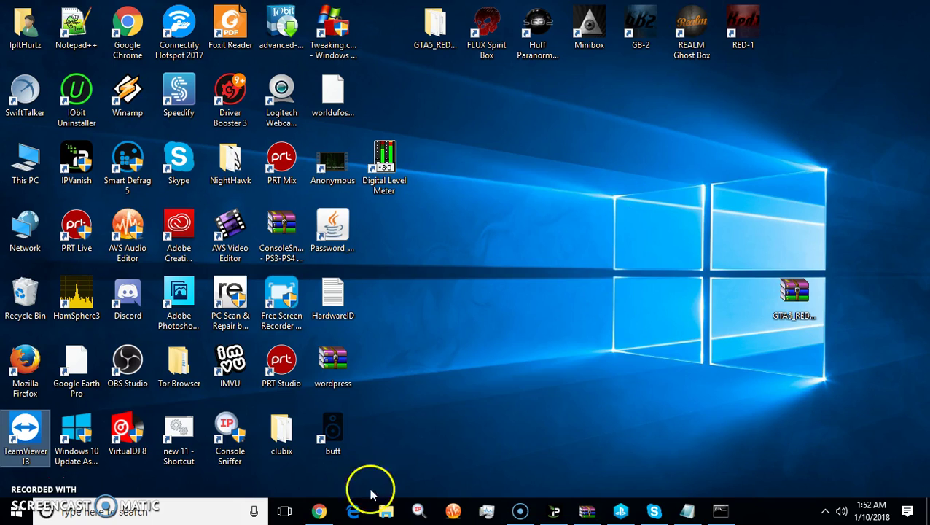
pyautogui.doubleClick(244, 288)
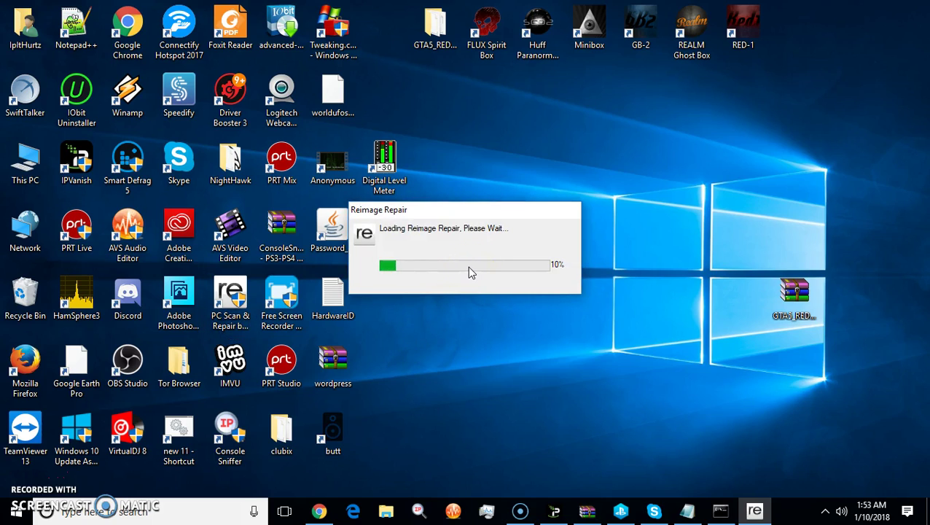
pyautogui.click(479, 210)
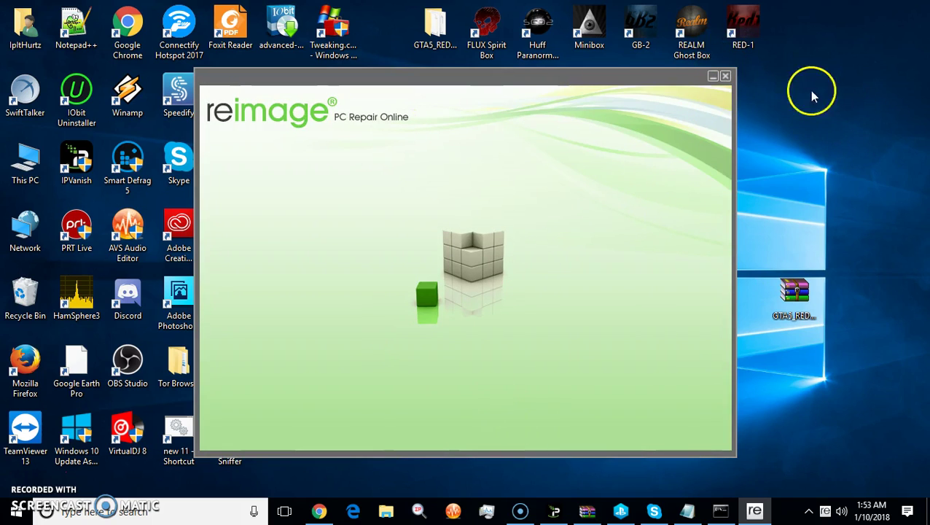
pyautogui.click(725, 75)
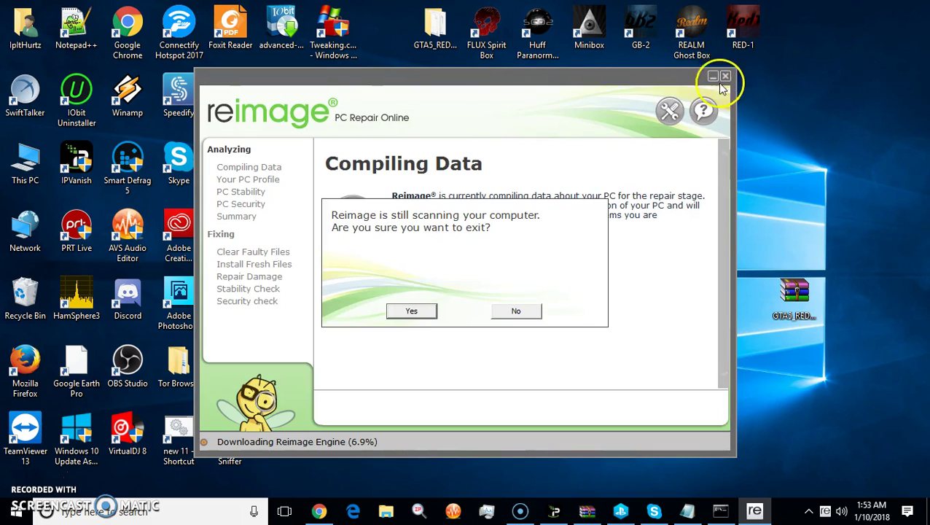
pyautogui.click(412, 311)
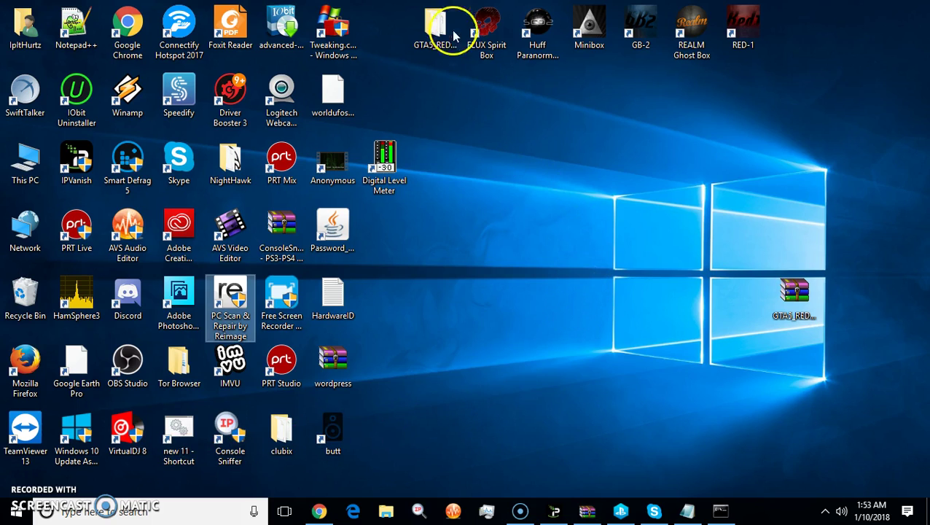
pyautogui.doubleClick(344, 55)
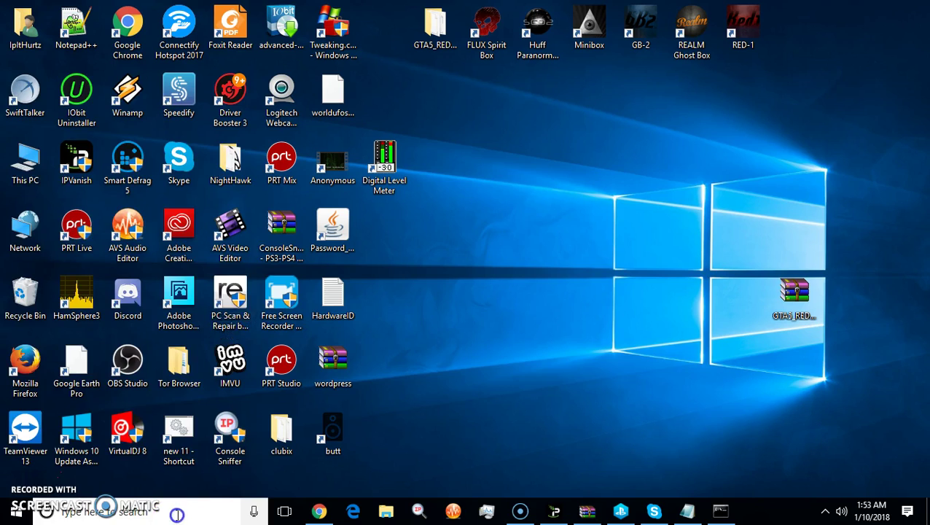
# - Launch Device Manager via a 'dev' search and expand Display adapters and Mice and other pointing devices
pyautogui.click(224, 519)
pyautogui.write('dev')
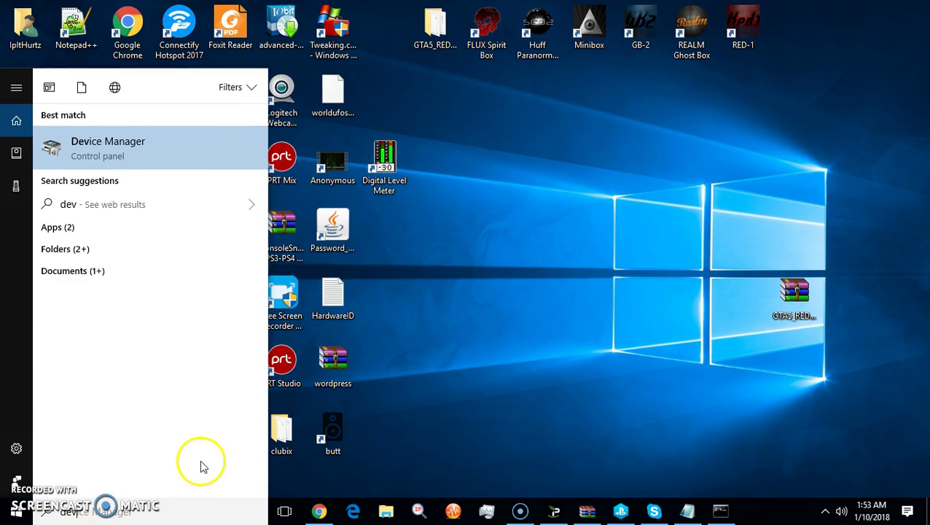
pyautogui.click(148, 144)
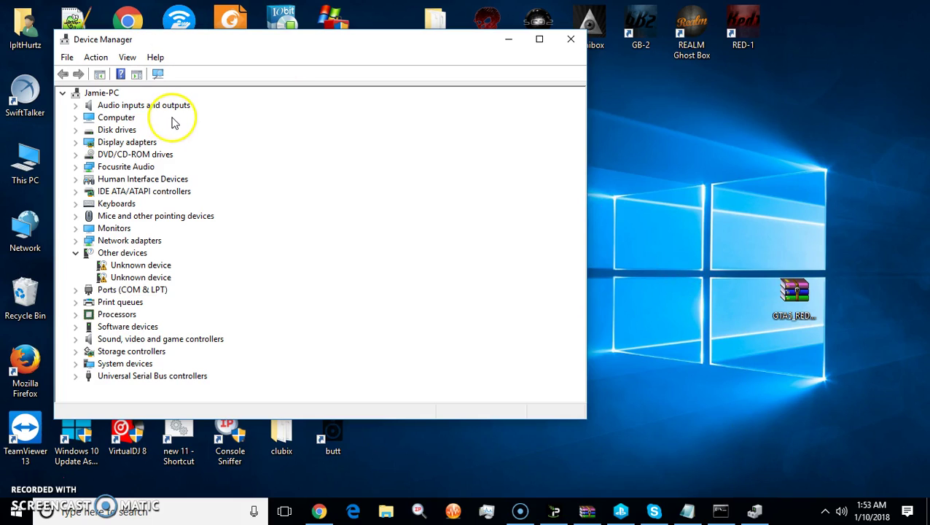
pyautogui.click(76, 143)
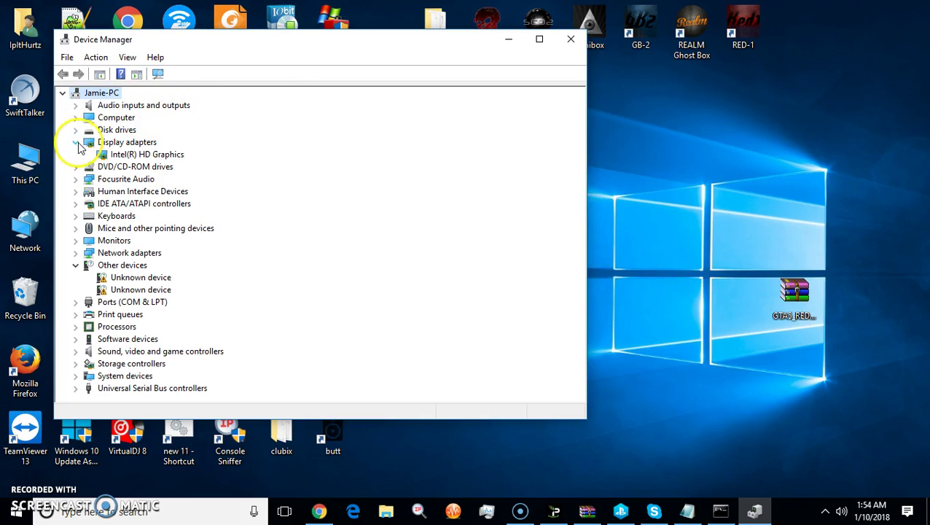
pyautogui.click(75, 228)
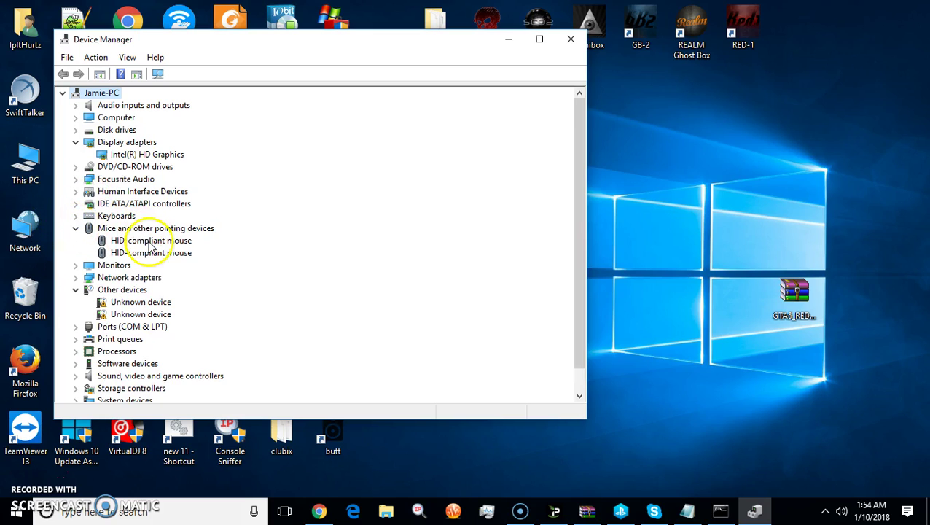
# - Search automatically for an updated driver for the first HID-compliant mouse, then close the wizard
pyautogui.rightClick(149, 242)
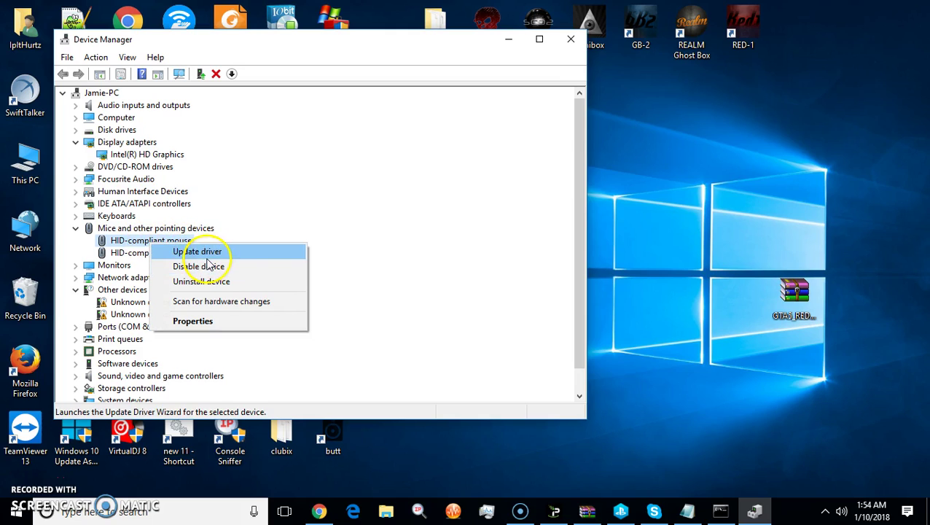
pyautogui.click(208, 252)
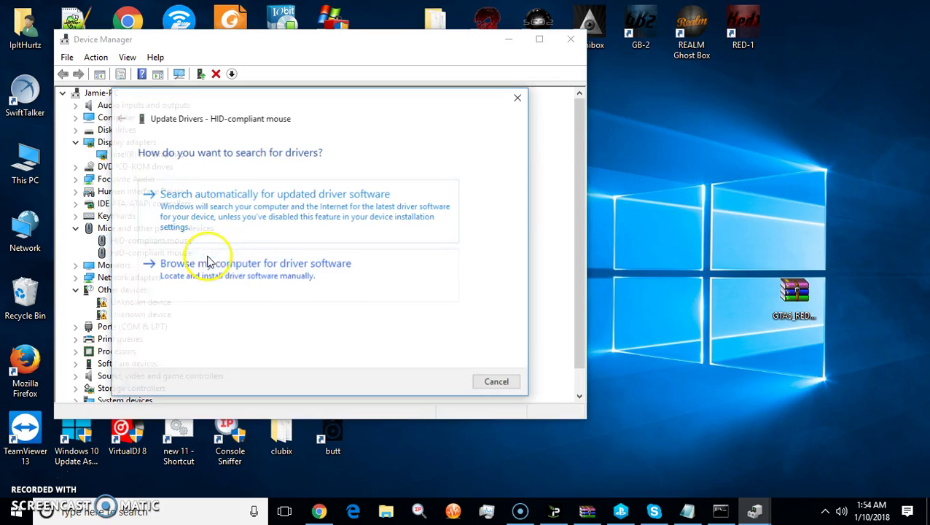
pyautogui.click(299, 191)
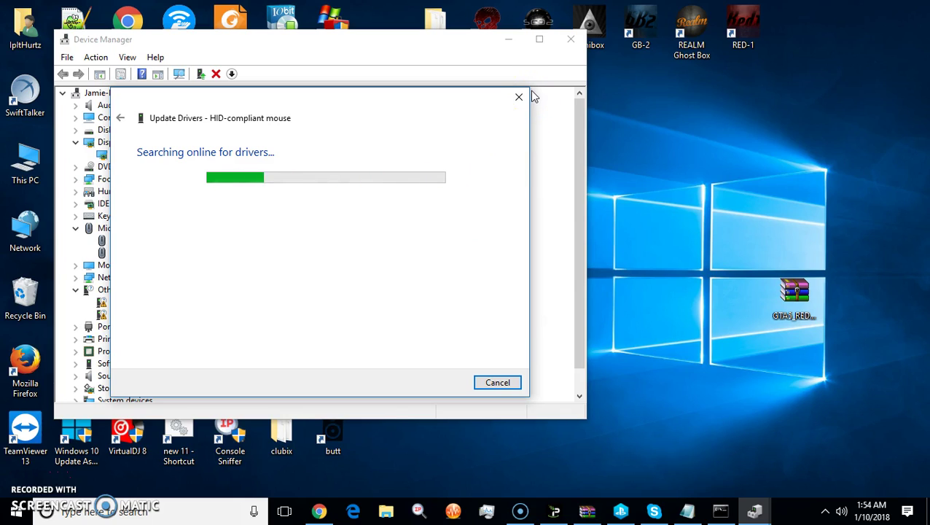
pyautogui.click(536, 25)
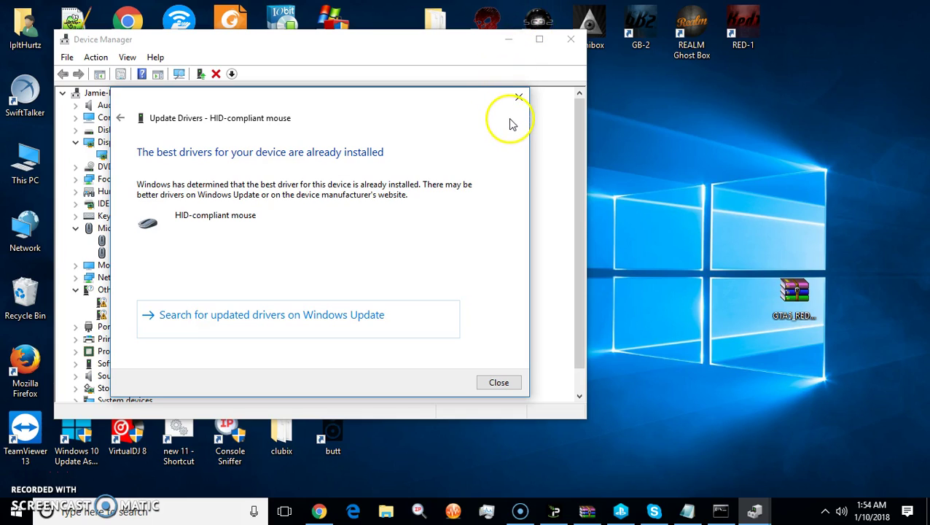
pyautogui.click(518, 98)
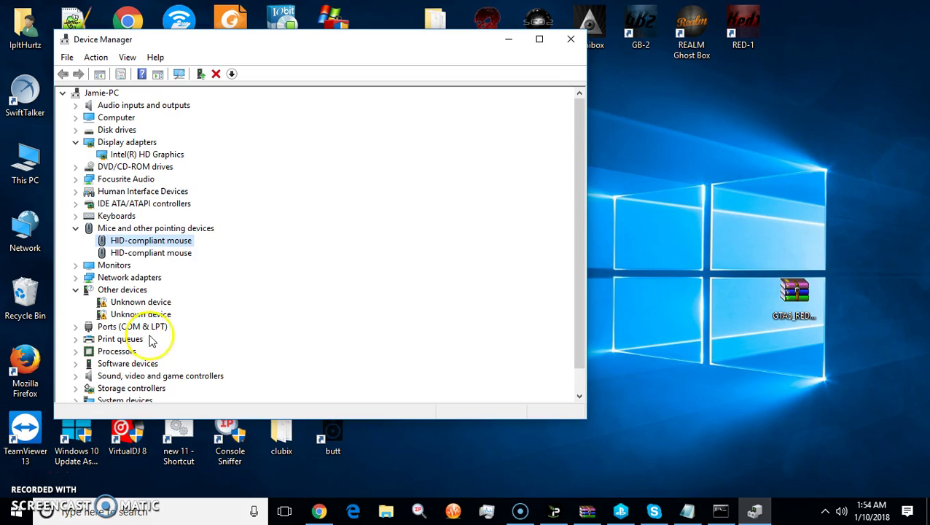
pyautogui.click(142, 302)
pyautogui.rightClick(147, 300)
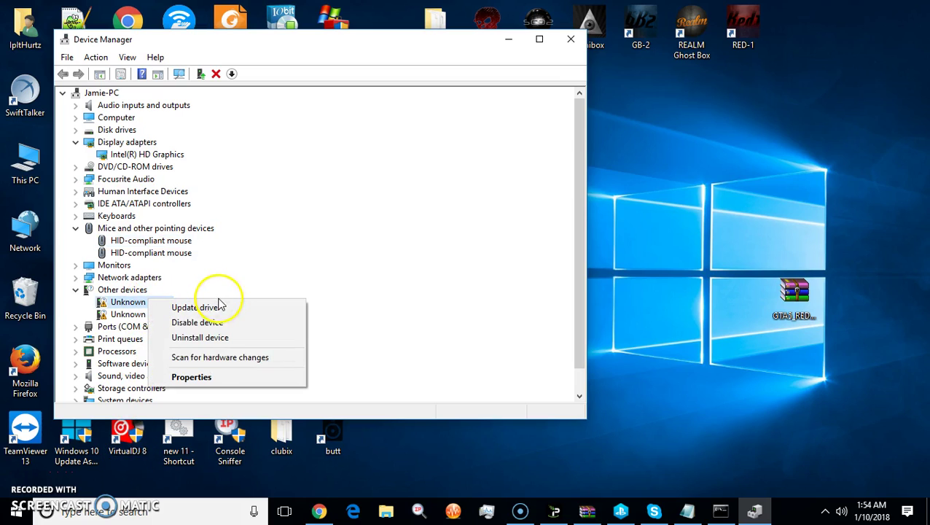
pyautogui.click(237, 377)
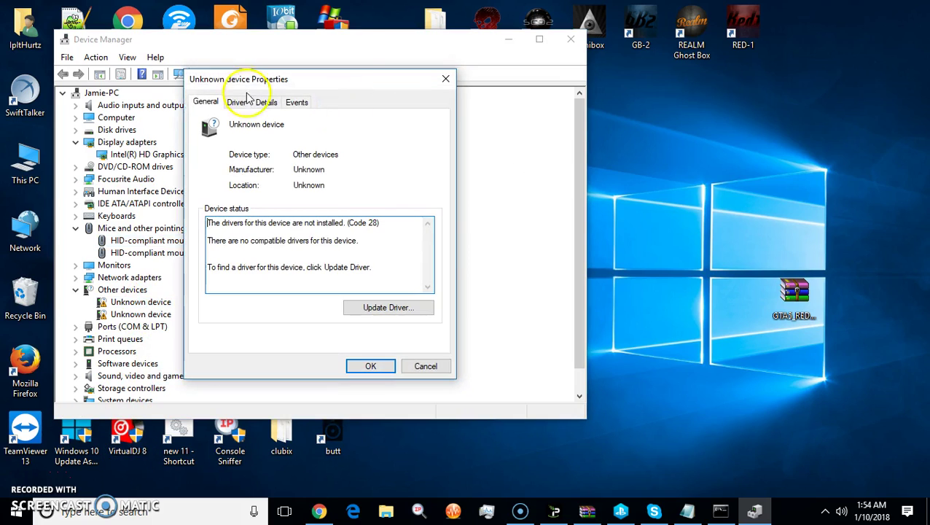
pyautogui.click(236, 101)
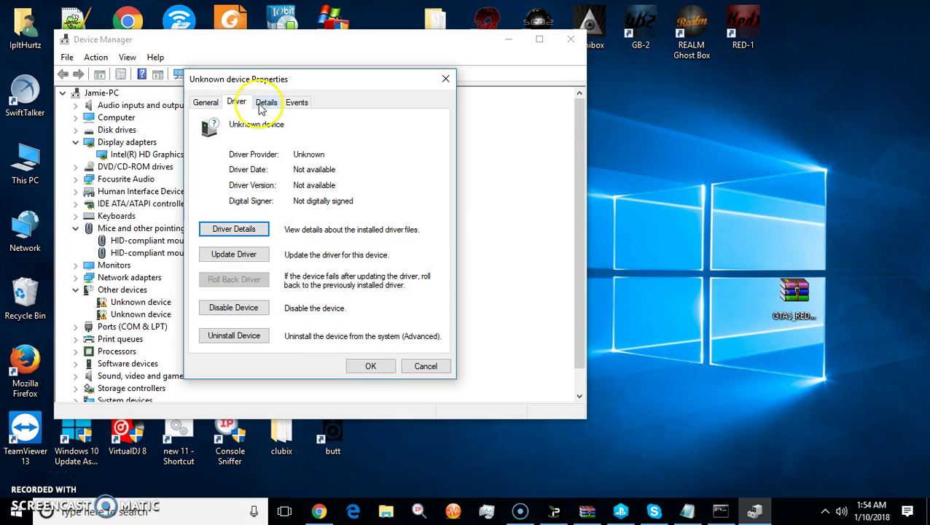
pyautogui.click(264, 105)
pyautogui.click(285, 105)
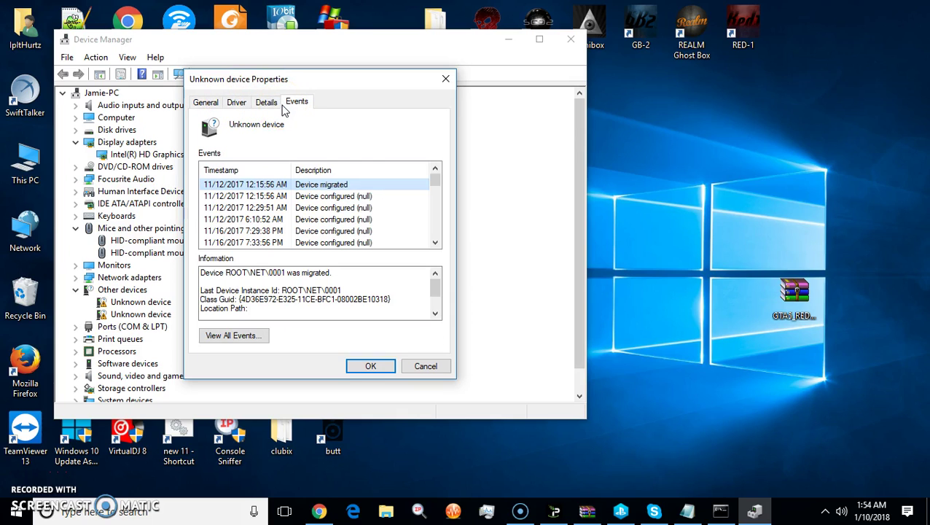
pyautogui.click(425, 366)
pyautogui.scroll(-1, 167, 331)
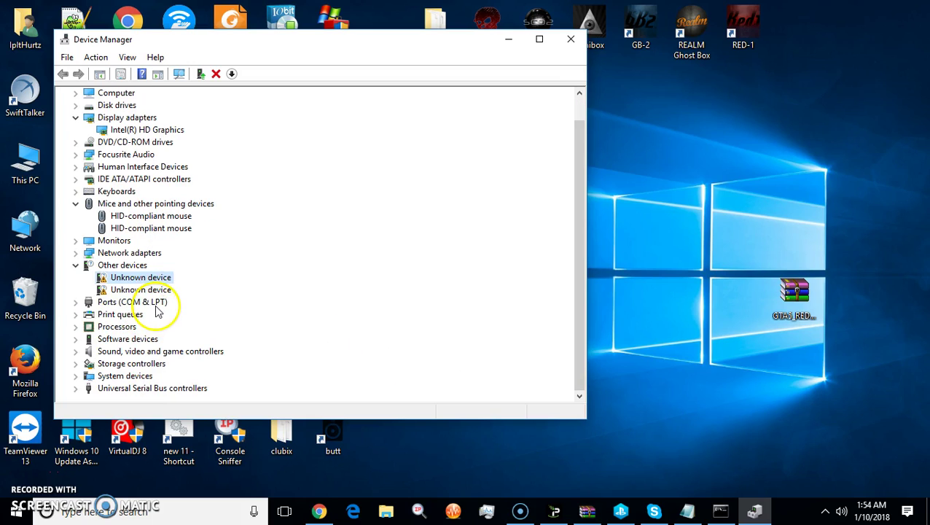
pyautogui.click(76, 339)
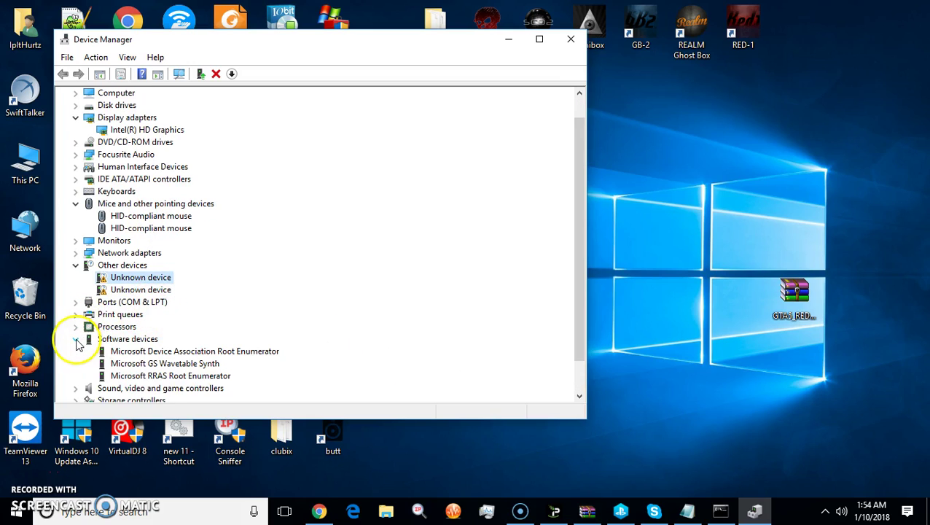
pyautogui.scroll(-1, 76, 344)
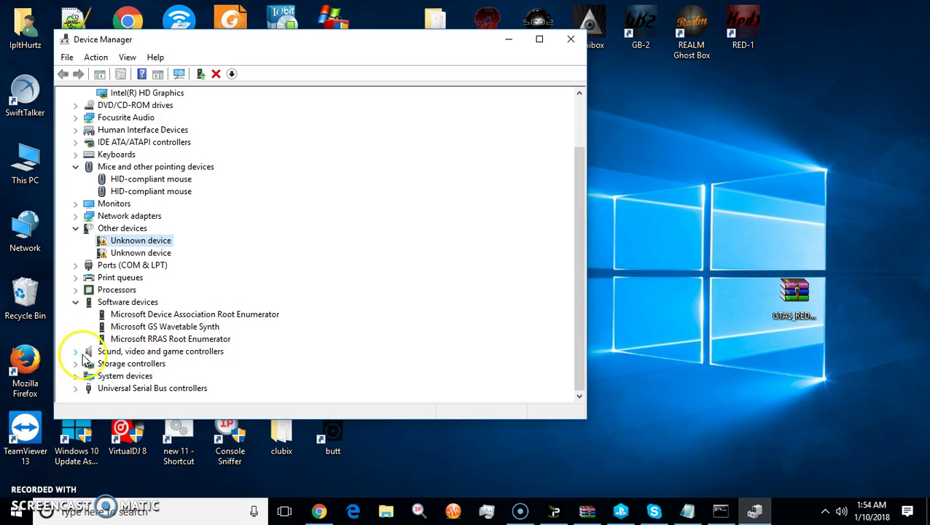
pyautogui.click(77, 351)
pyautogui.scroll(-1, 81, 352)
pyautogui.scroll(1, 80, 353)
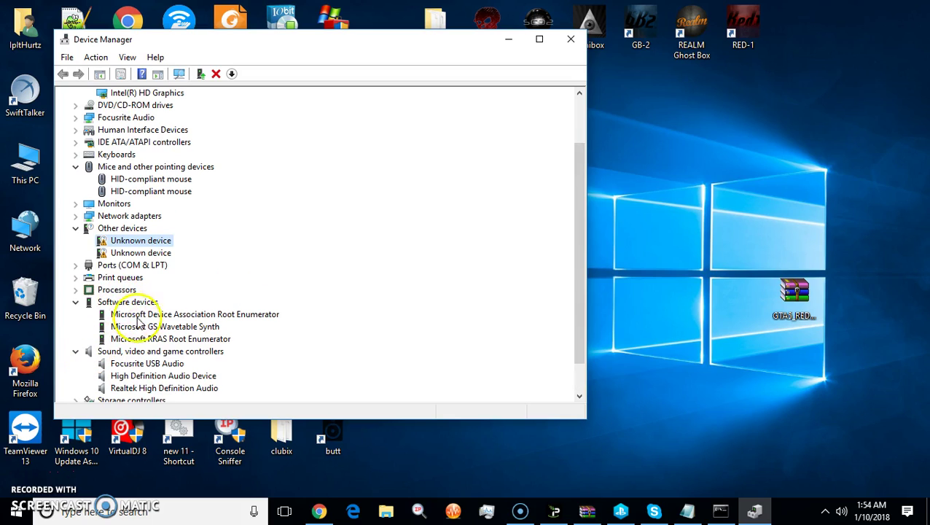
pyautogui.scroll(-1, 144, 401)
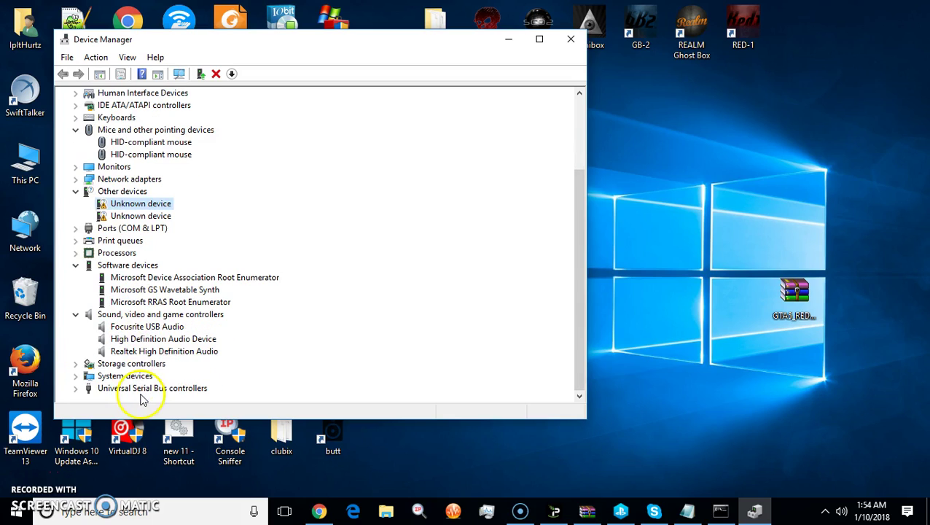
pyautogui.rightClick(103, 219)
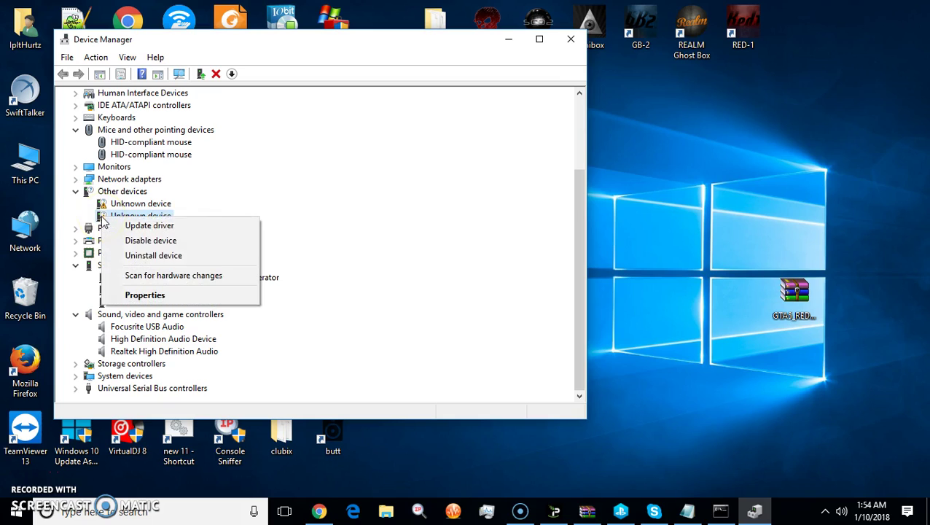
pyautogui.click(185, 297)
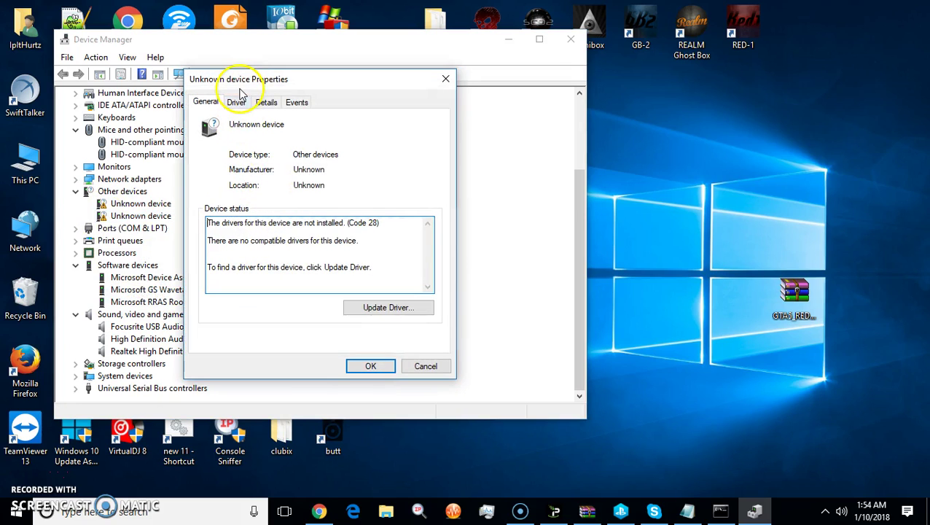
pyautogui.click(279, 107)
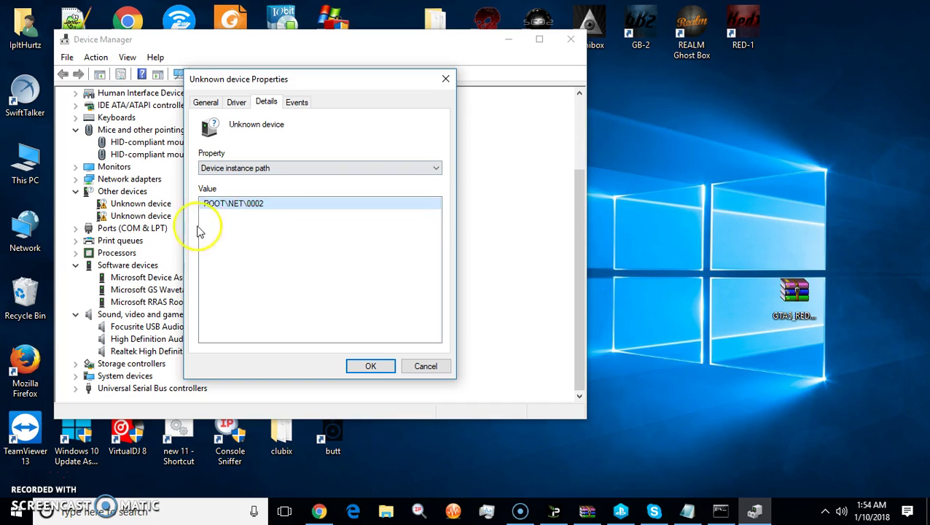
pyautogui.click(296, 167)
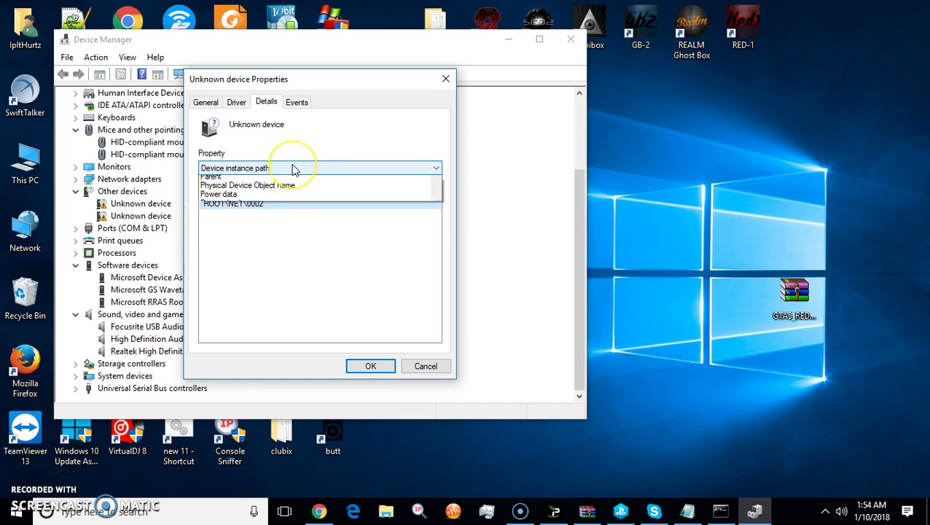
pyautogui.click(294, 169)
pyautogui.click(297, 102)
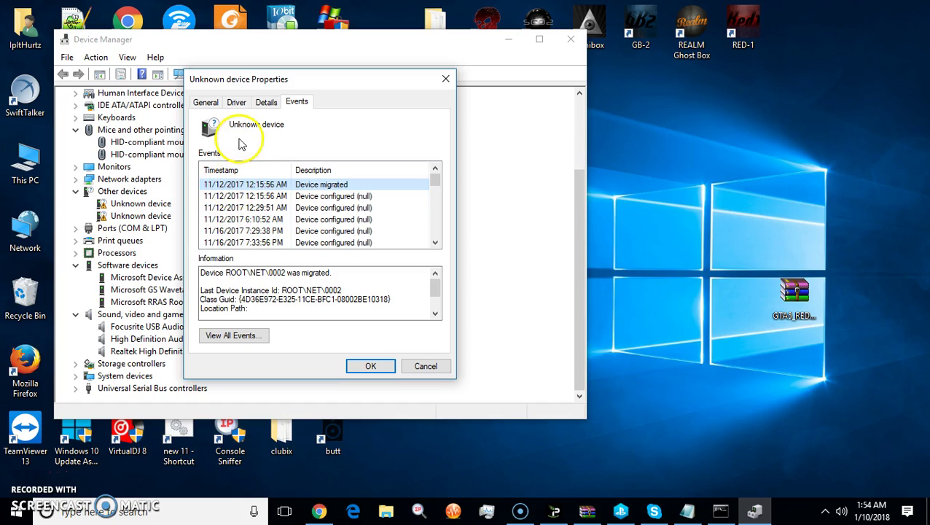
# - Close the Unknown device's Properties and expand Storage controllers, System devices and Universal Serial Bus controllers
pyautogui.click(425, 366)
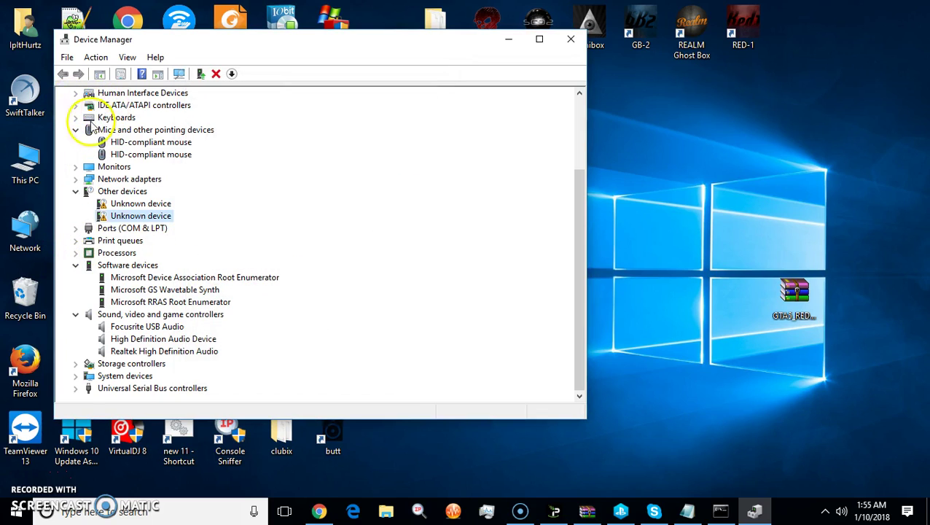
pyautogui.click(75, 363)
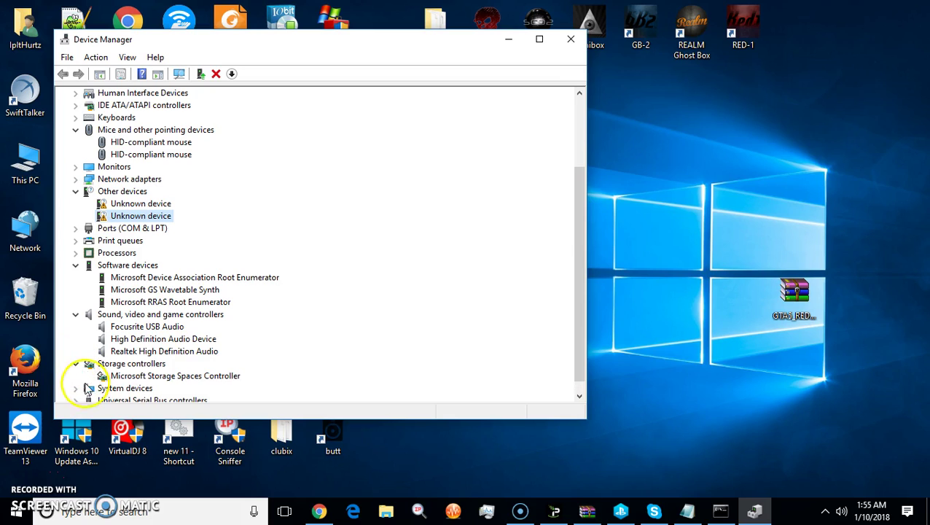
pyautogui.click(75, 388)
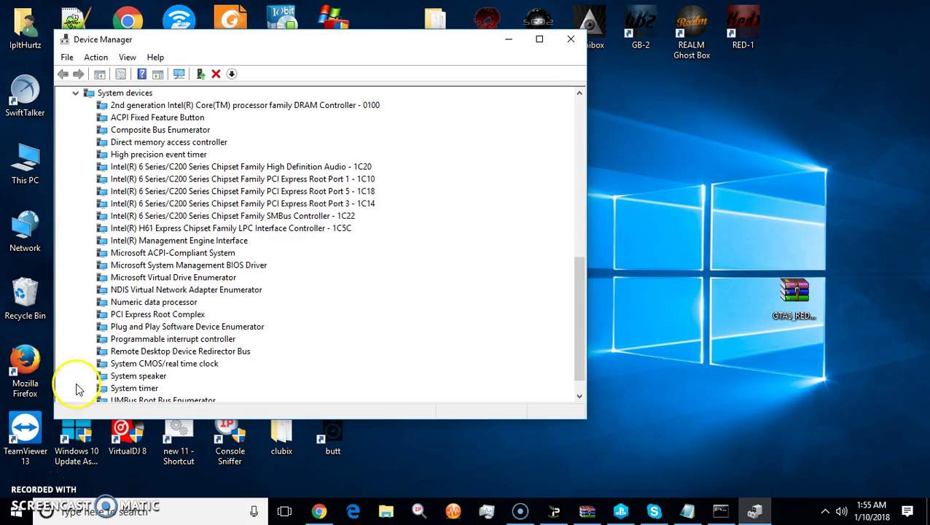
pyautogui.scroll(-1, 80, 371)
pyautogui.click(75, 388)
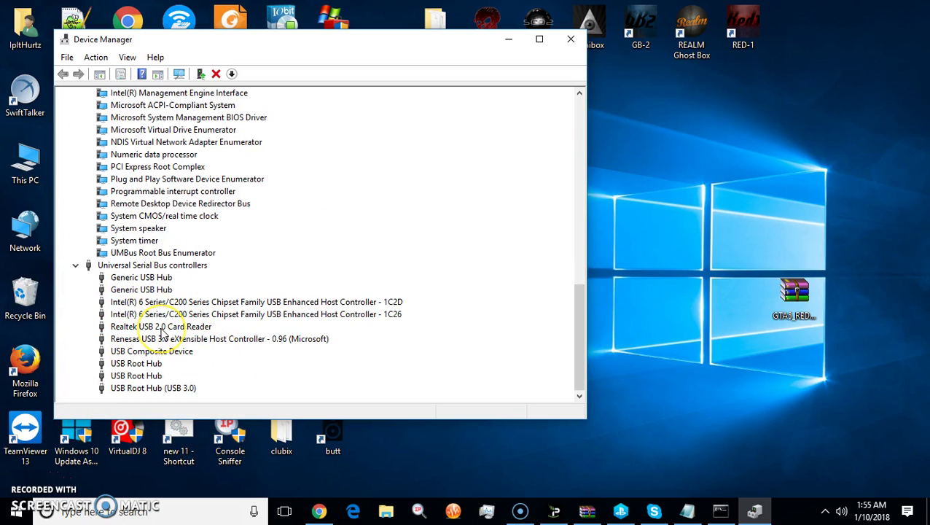
pyautogui.click(201, 340)
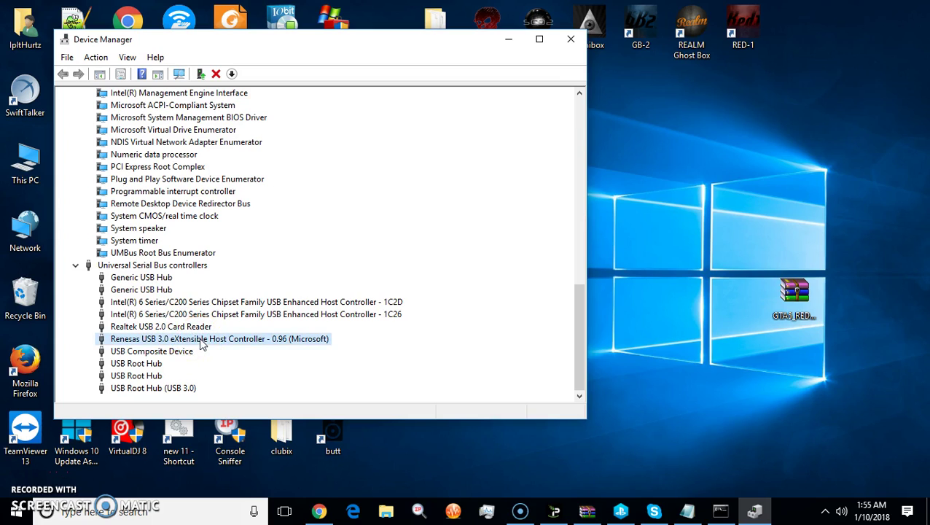
pyautogui.scroll(10, 445, 139)
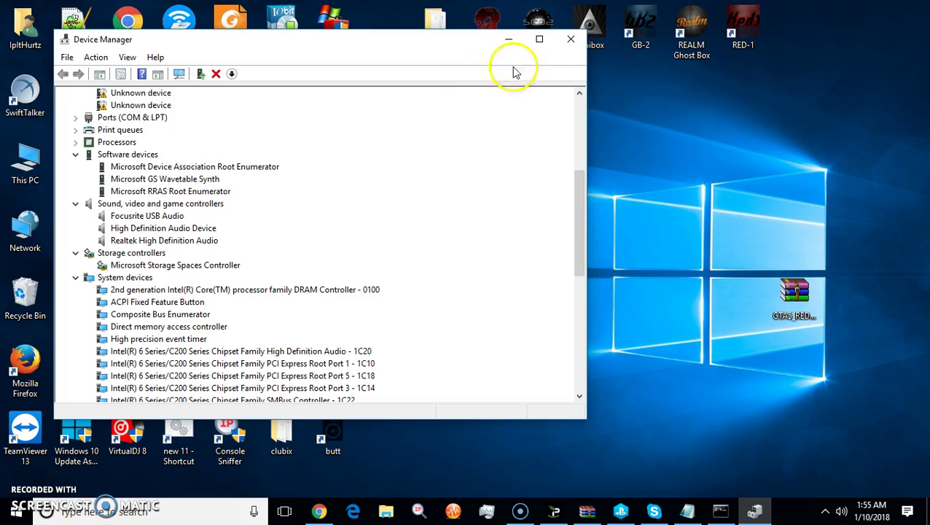
# - Close Device Manager and open Administrative Tools through an 'ad' taskbar search
pyautogui.click(571, 39)
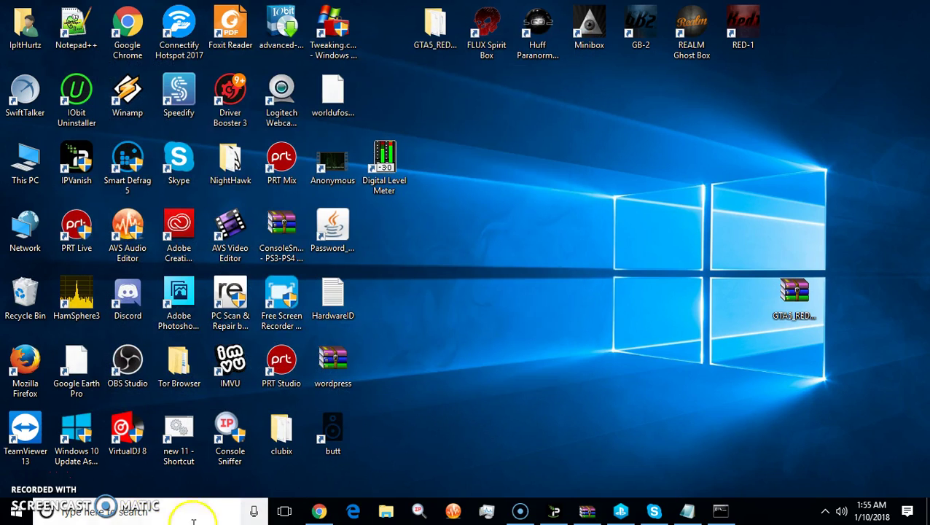
pyautogui.click(132, 514)
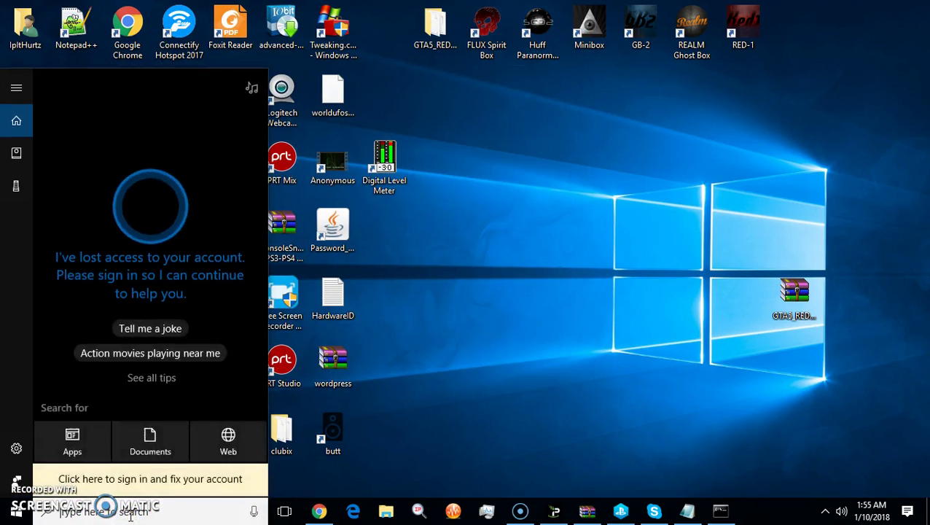
pyautogui.write('ad')
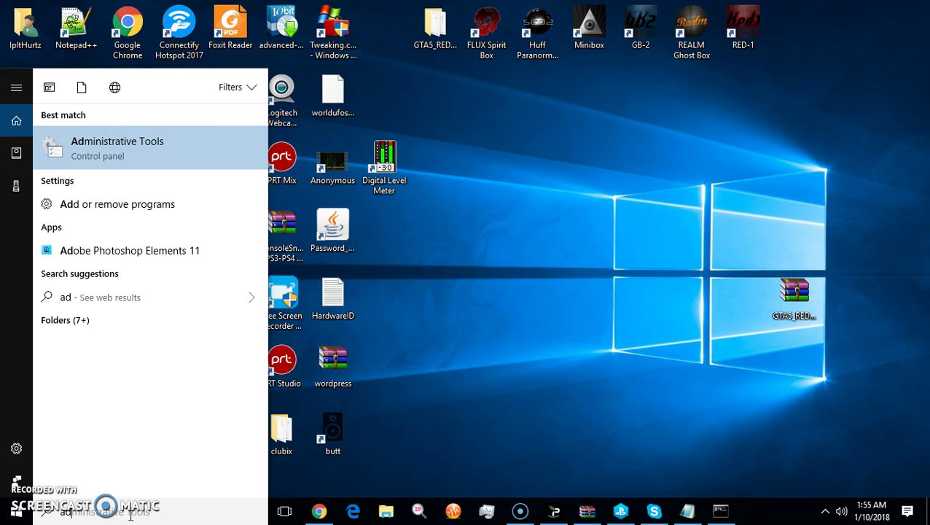
pyautogui.click(162, 162)
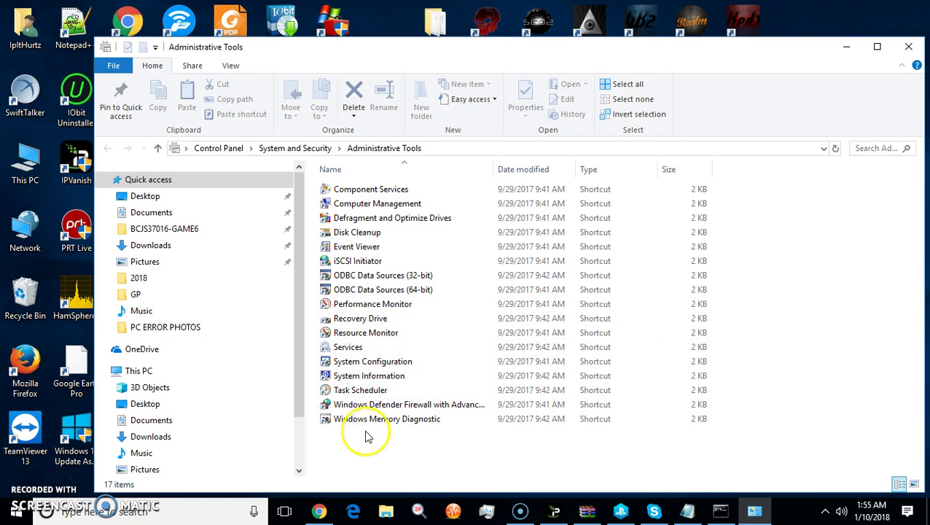
# - View This PC's basic system information, close it, and show This PC's folders and drives
pyautogui.click(121, 515)
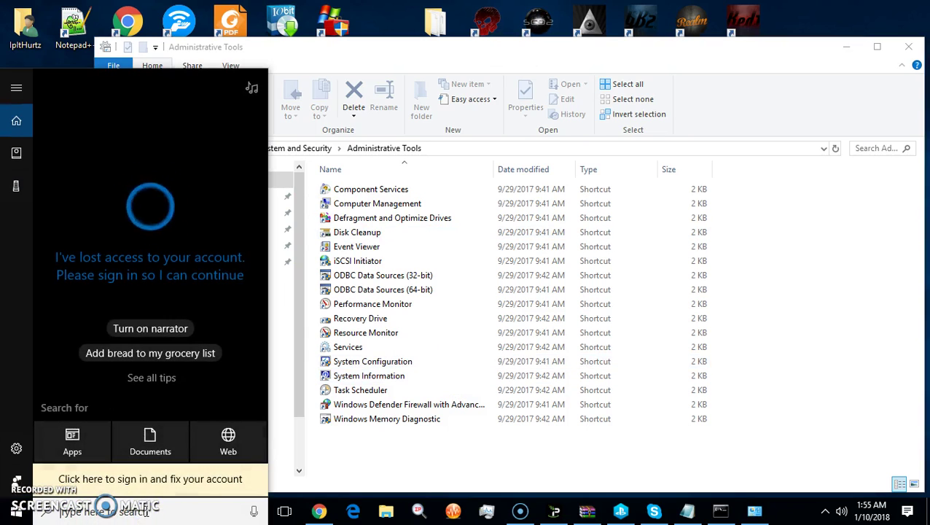
pyautogui.click(363, 470)
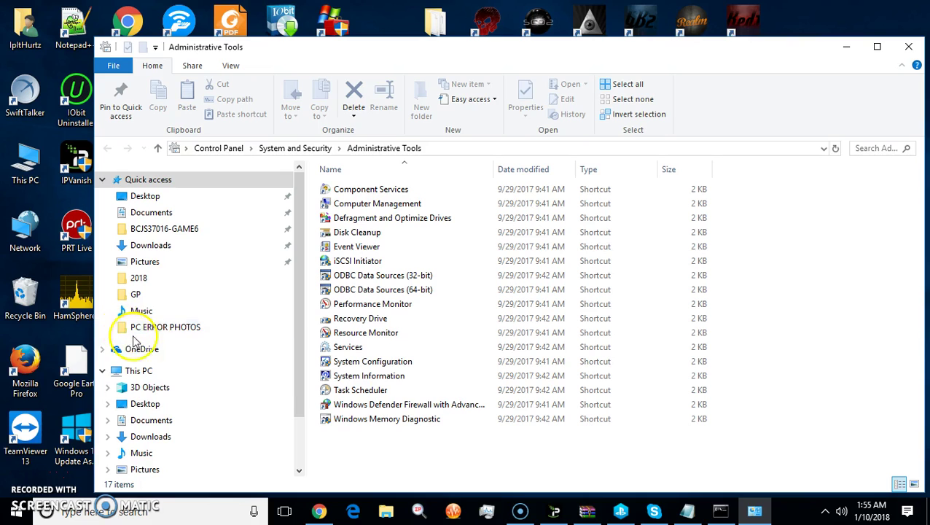
pyautogui.rightClick(135, 370)
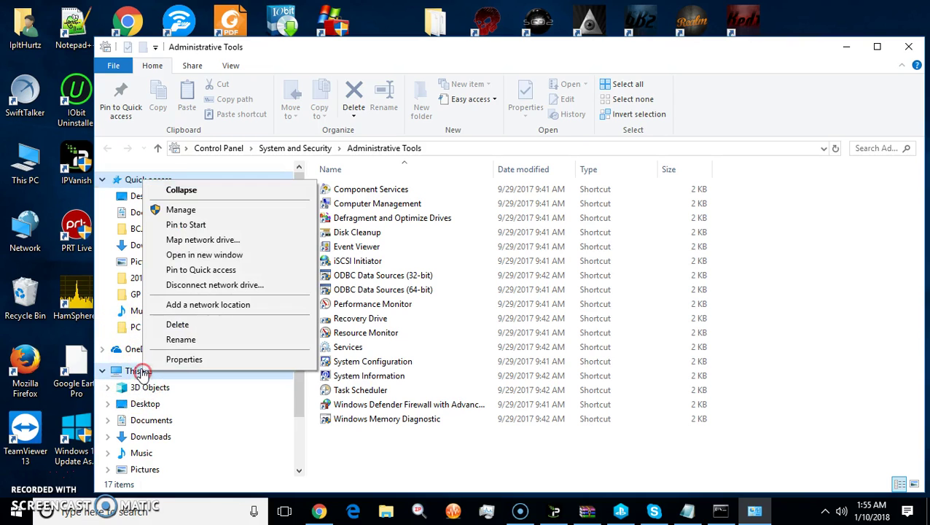
pyautogui.click(188, 359)
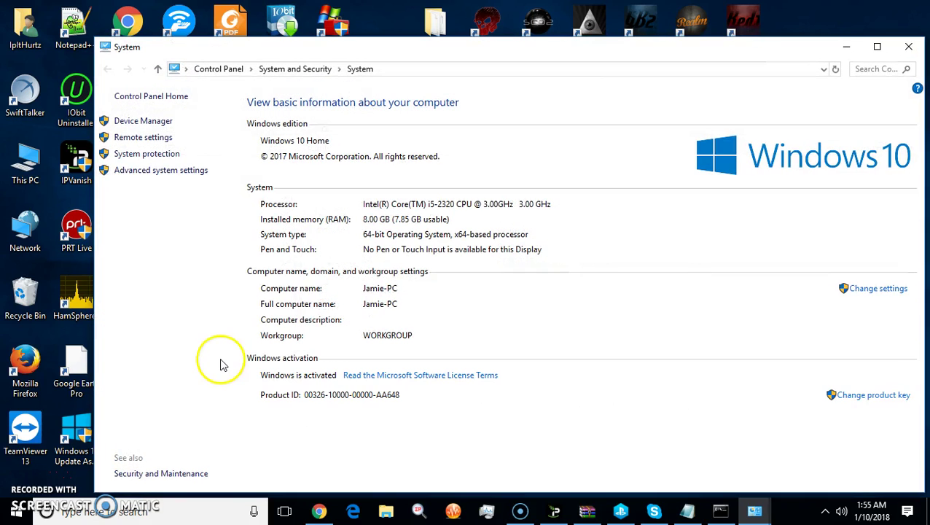
pyautogui.click(908, 46)
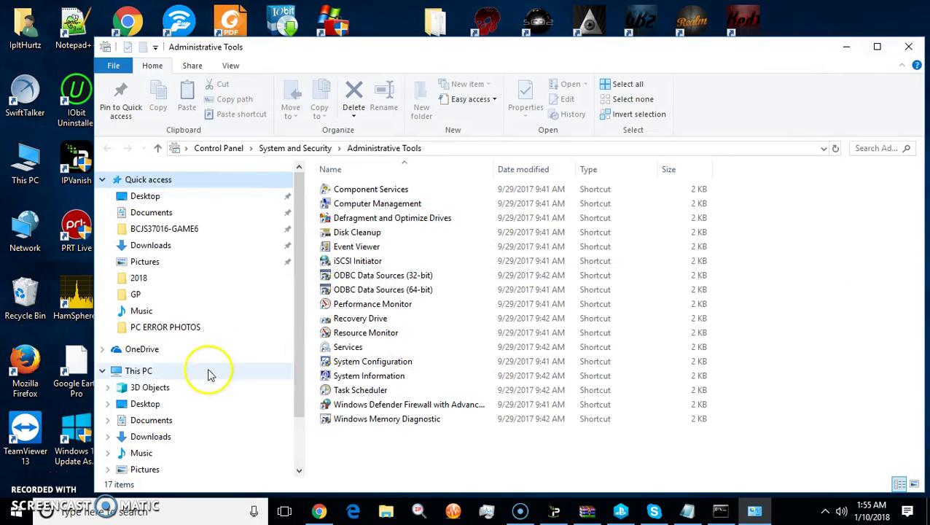
pyautogui.click(141, 370)
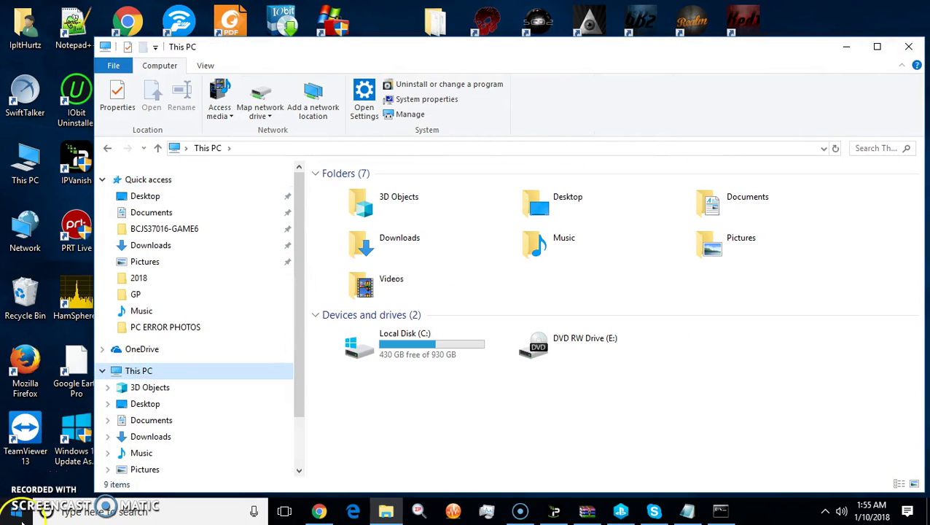
# - Open Windows Settings from the Win+X quick menu and scroll through its home page categories
pyautogui.rightClick(20, 514)
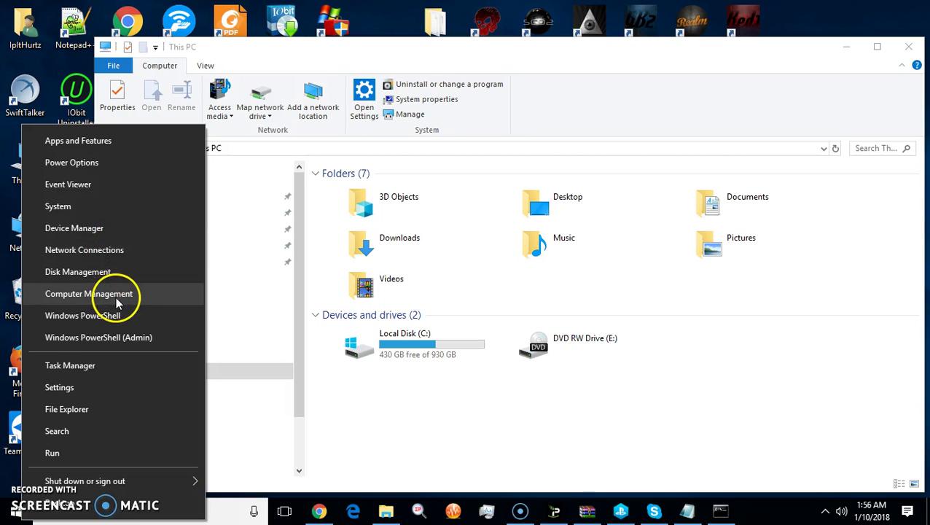
pyautogui.click(115, 389)
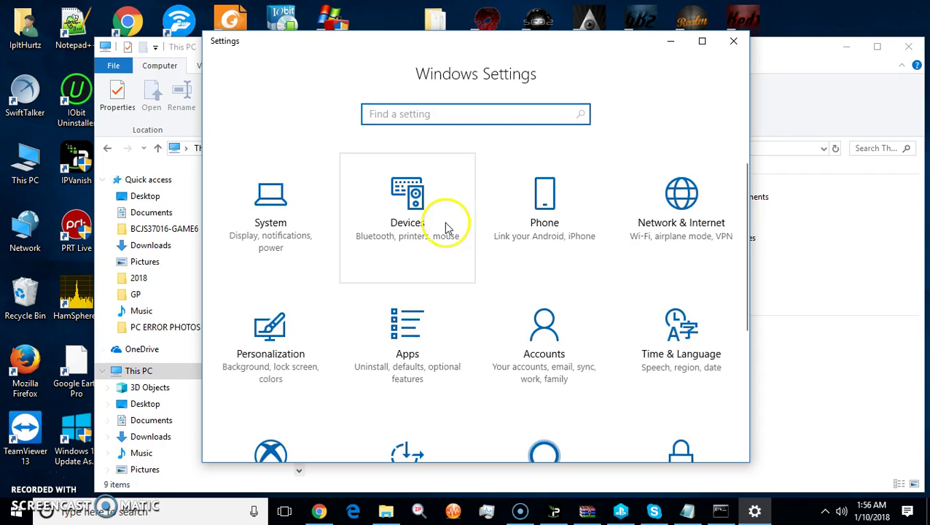
pyautogui.scroll(-3, 446, 225)
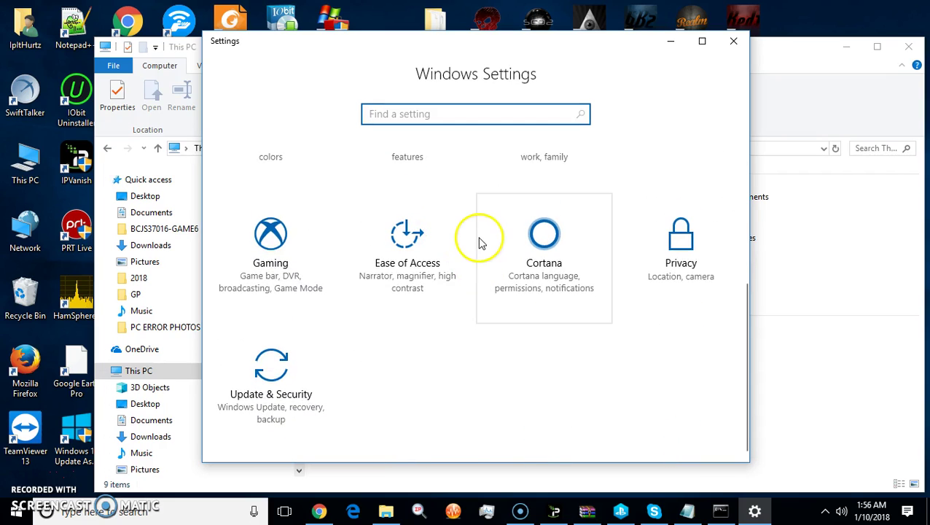
pyautogui.scroll(3, 478, 242)
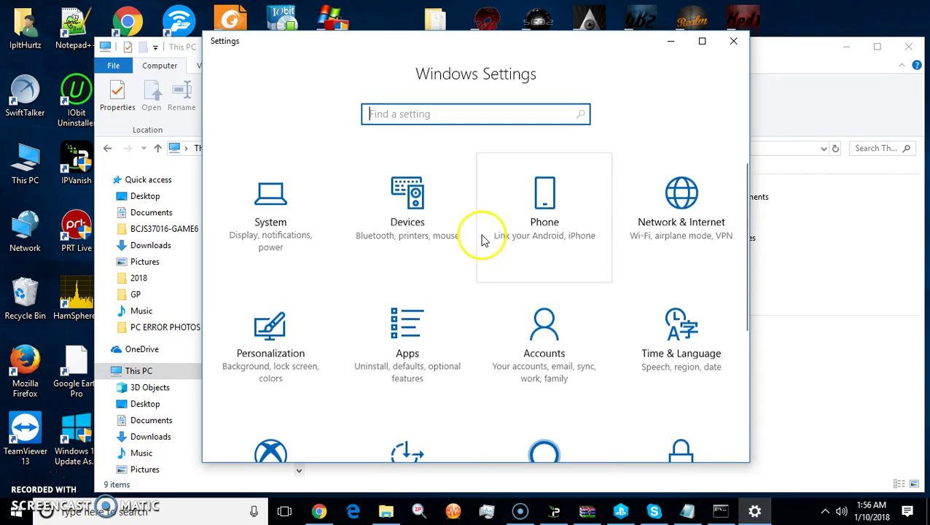
pyautogui.click(728, 37)
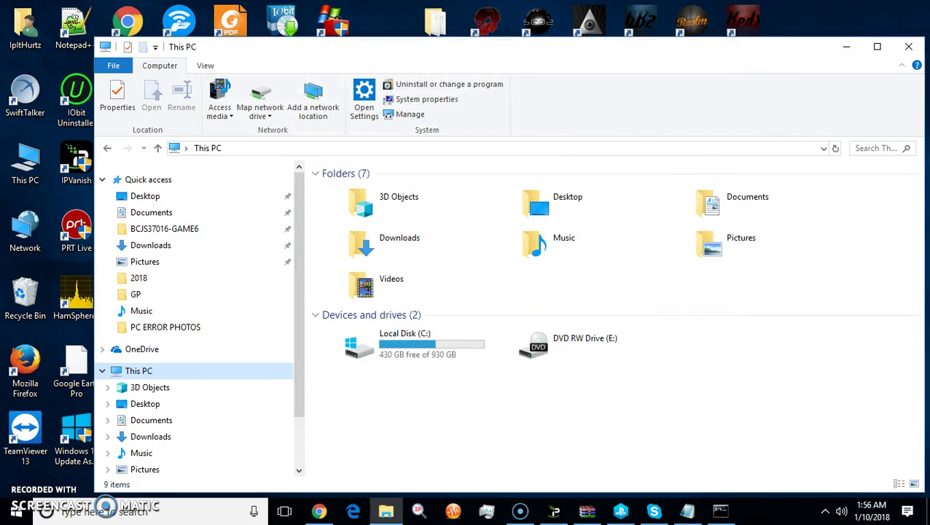